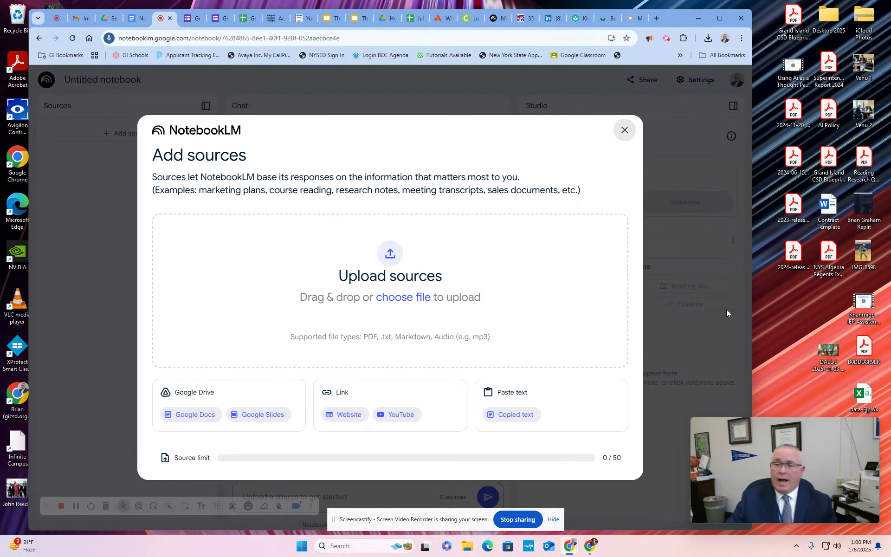
Upload the 2024 and 2023 released Grade 3 ELA items PDFs from the desktop as sources for the notebook.
{"action": "left_click_drag", "start_coordinate": [790, 257], "coordinate": [392, 289]}
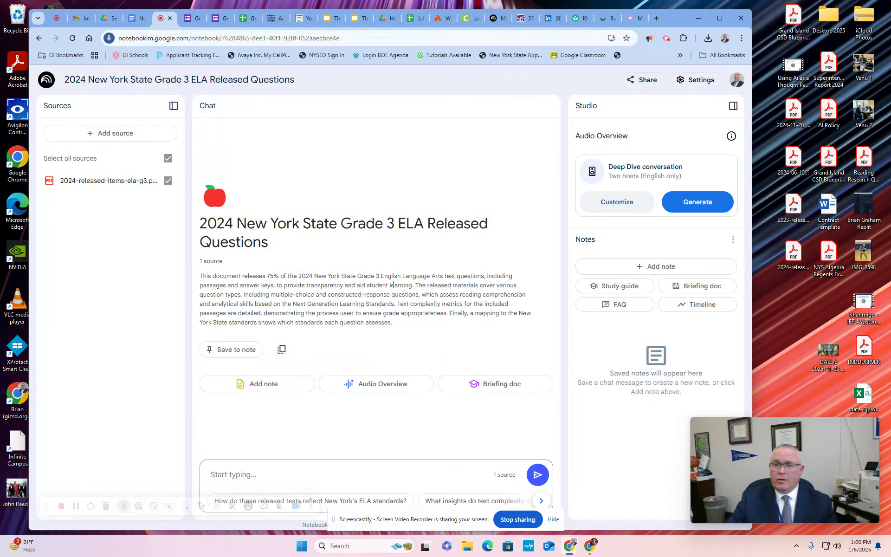
{"action": "left_click", "coordinate": [77, 138]}
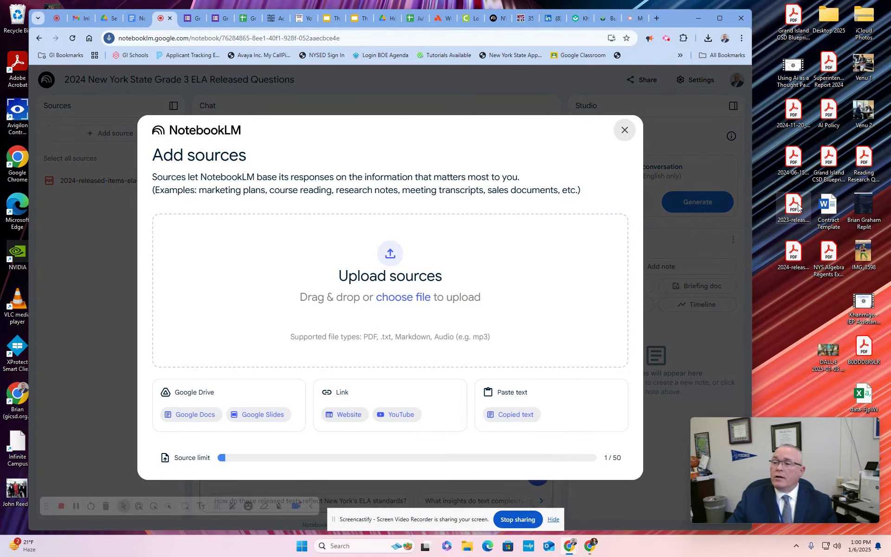
{"action": "left_click_drag", "start_coordinate": [798, 207], "coordinate": [372, 274]}
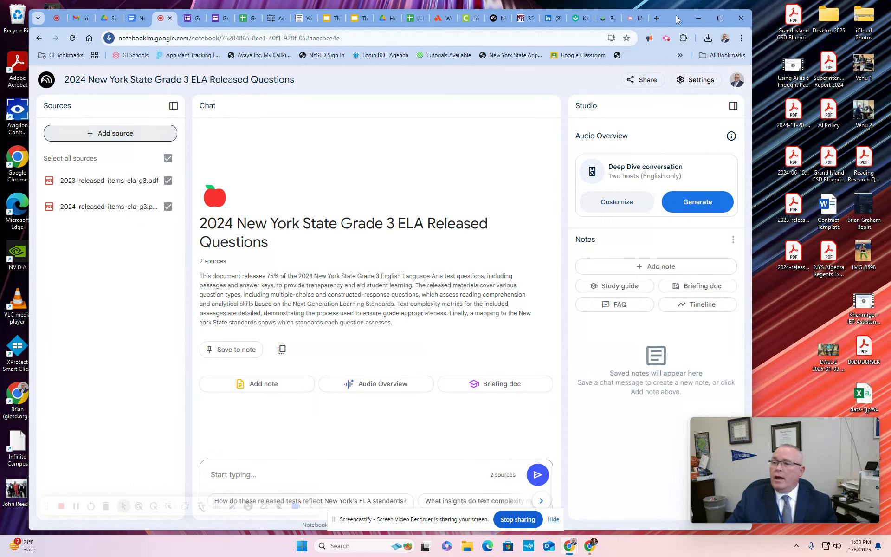
{"action": "mouse_move", "coordinate": [837, 433]}
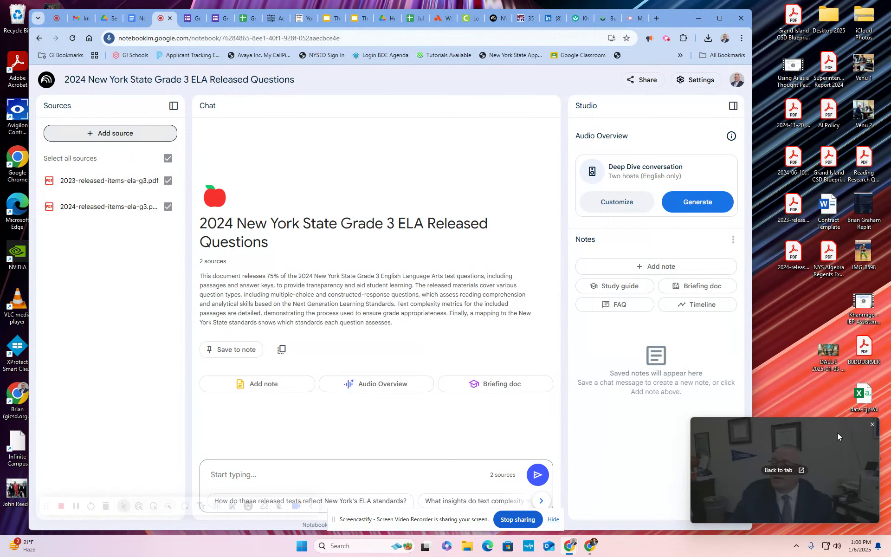
{"action": "left_click_drag", "start_coordinate": [837, 432], "coordinate": [700, 430]}
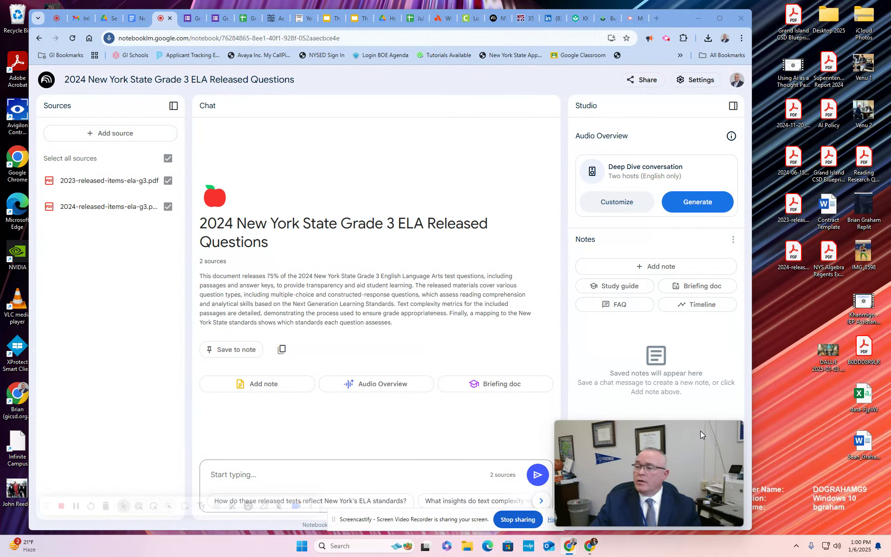
{"action": "left_click_drag", "start_coordinate": [700, 430], "coordinate": [831, 428]}
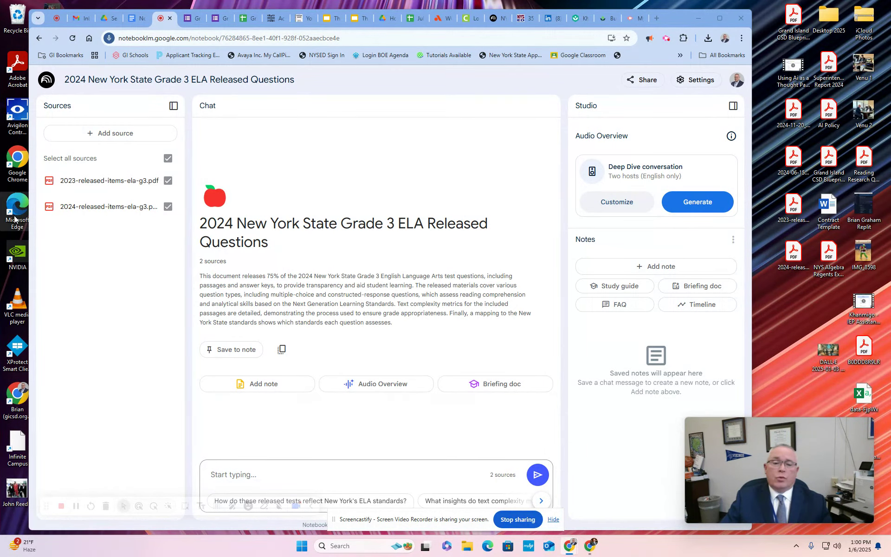
Add the NYS Grades 3 through 5 ELA standards PDF from the desktop as another source and maximize the browser window.
{"action": "left_click_drag", "start_coordinate": [670, 19], "coordinate": [724, 19]}
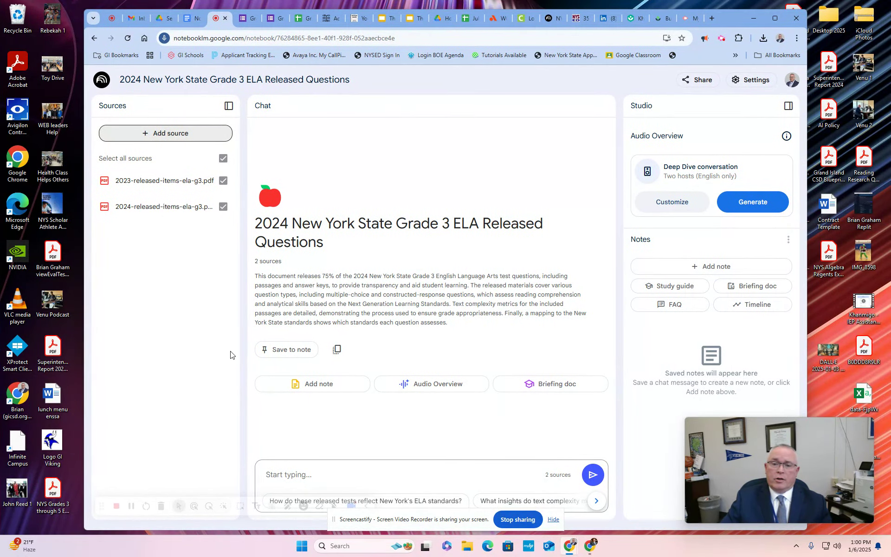
{"action": "left_click", "coordinate": [171, 134]}
{"action": "left_click_drag", "start_coordinate": [52, 494], "coordinate": [394, 292]}
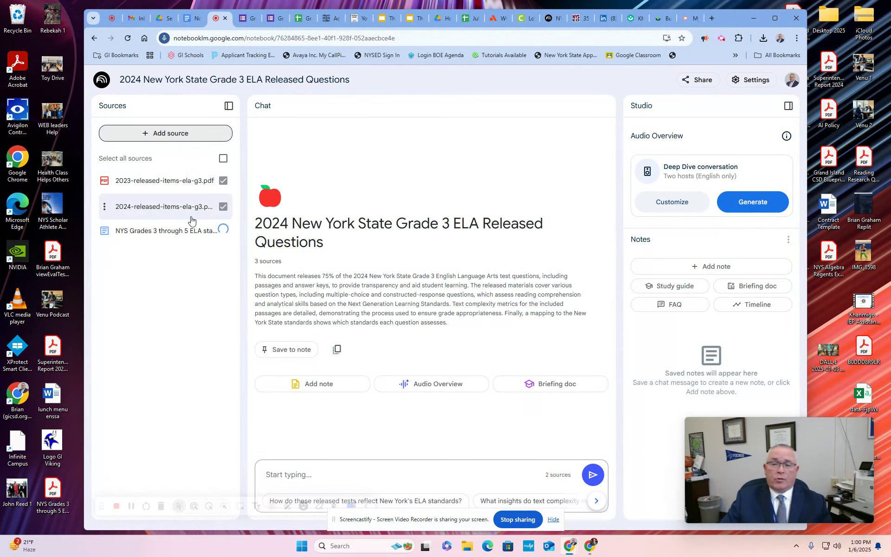
{"action": "left_click", "coordinate": [774, 18]}
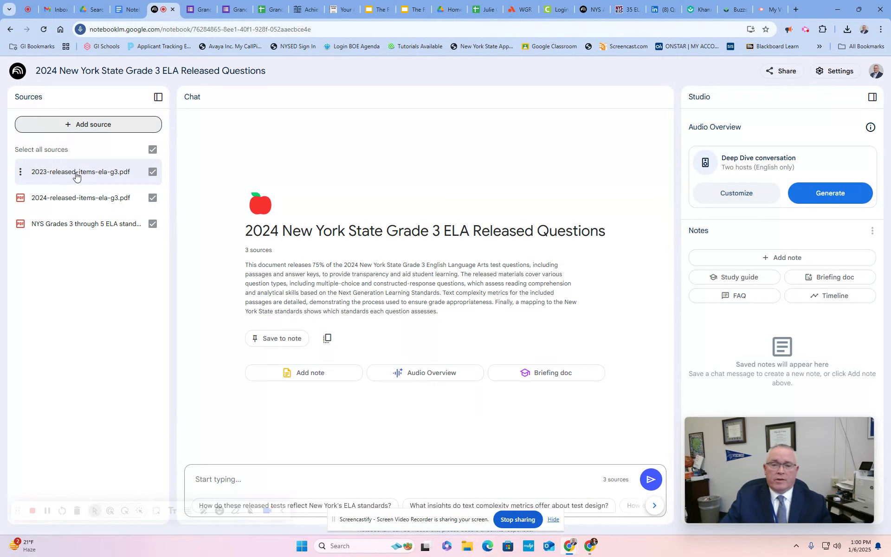
Generate the Deep Dive conversation audio overview from the notebook's sources.
{"action": "left_click", "coordinate": [843, 197]}
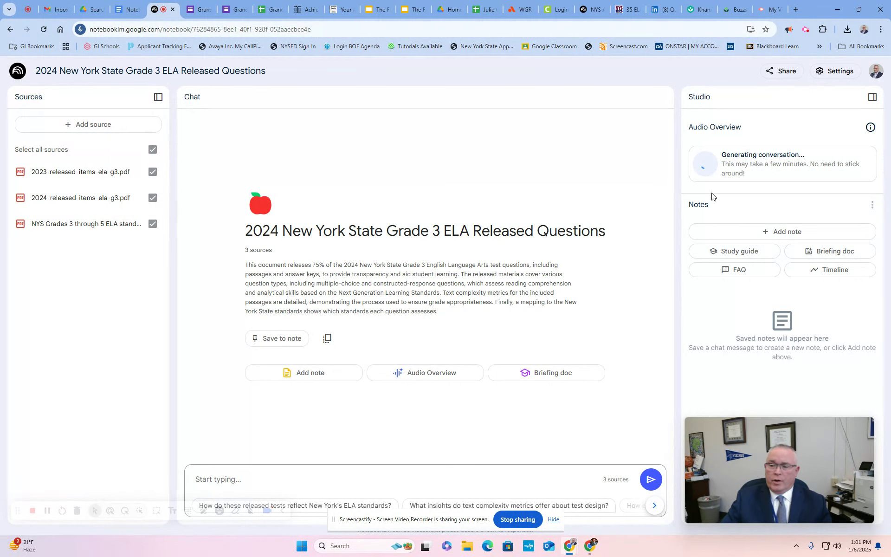
{"action": "mouse_move", "coordinate": [823, 426]}
{"action": "left_click_drag", "start_coordinate": [822, 422], "coordinate": [140, 429]}
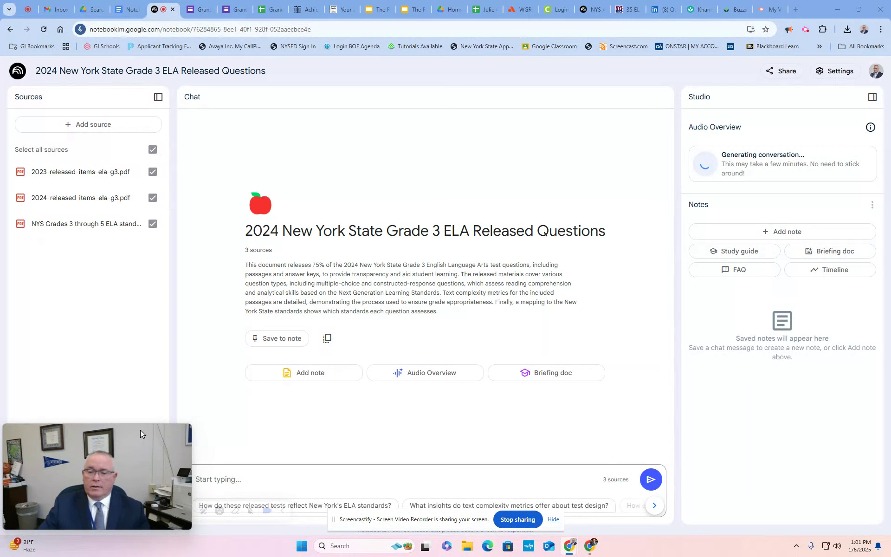
Copy the prompt asking for a rank-ordered academic vocabulary list from the Notebook LM prompts document.
{"action": "left_click", "coordinate": [124, 14]}
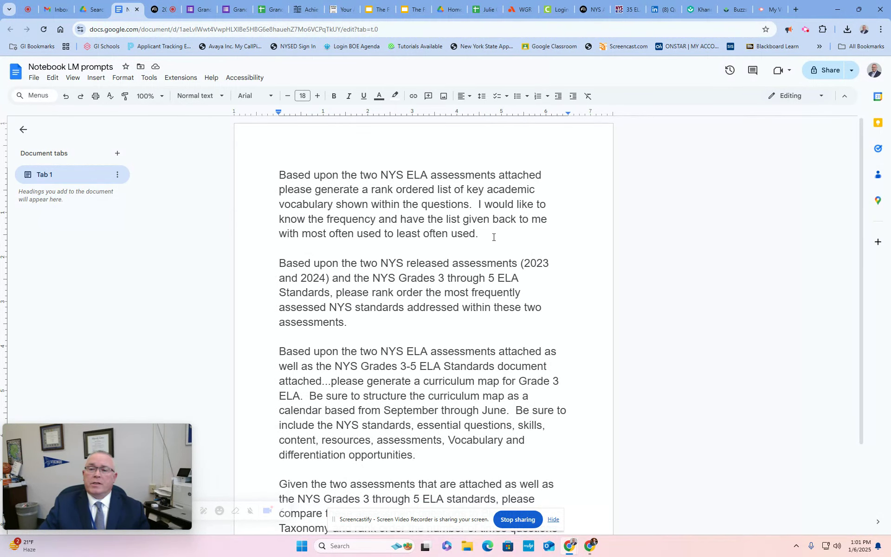
{"action": "left_click_drag", "start_coordinate": [471, 235], "coordinate": [280, 173]}
{"action": "key", "text": "ctrl+c"}
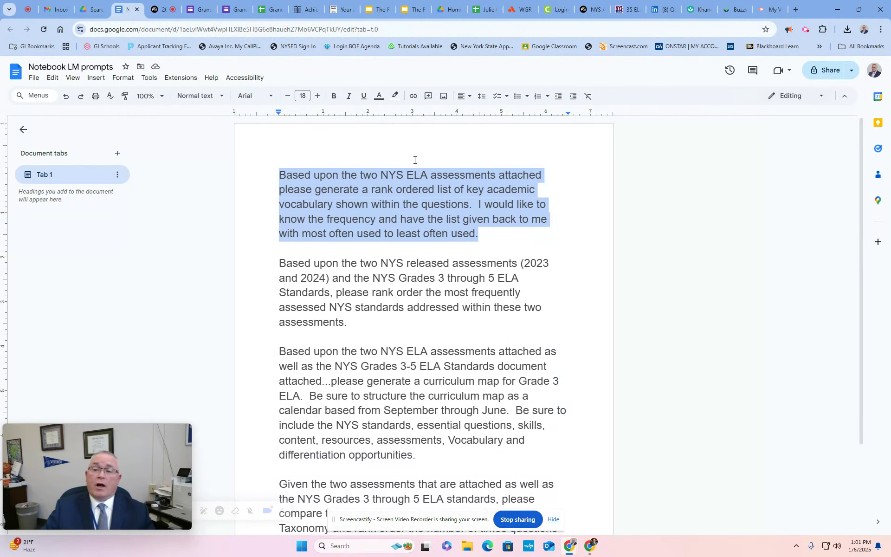
Submit the copied academic vocabulary prompt in the NotebookLM notebook's chat.
{"action": "left_click", "coordinate": [160, 9]}
{"action": "mouse_move", "coordinate": [143, 438]}
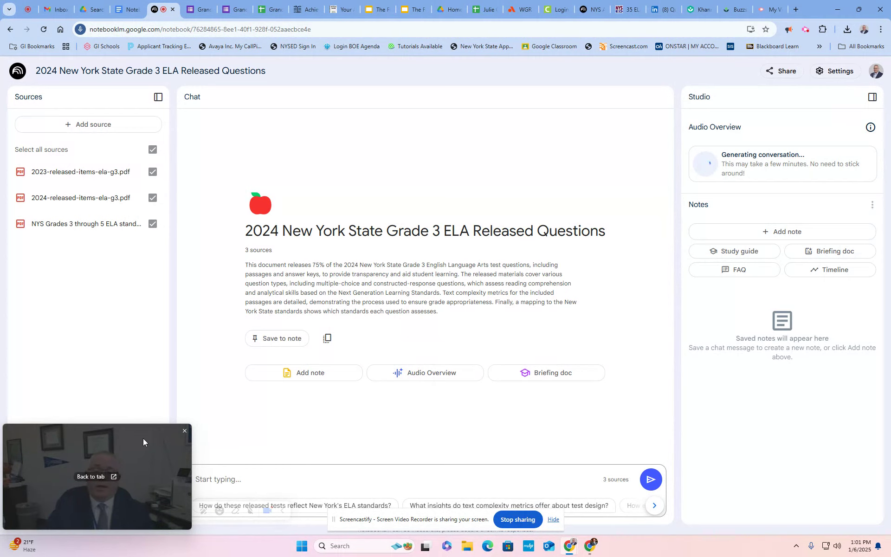
{"action": "left_click_drag", "start_coordinate": [127, 428], "coordinate": [831, 412]}
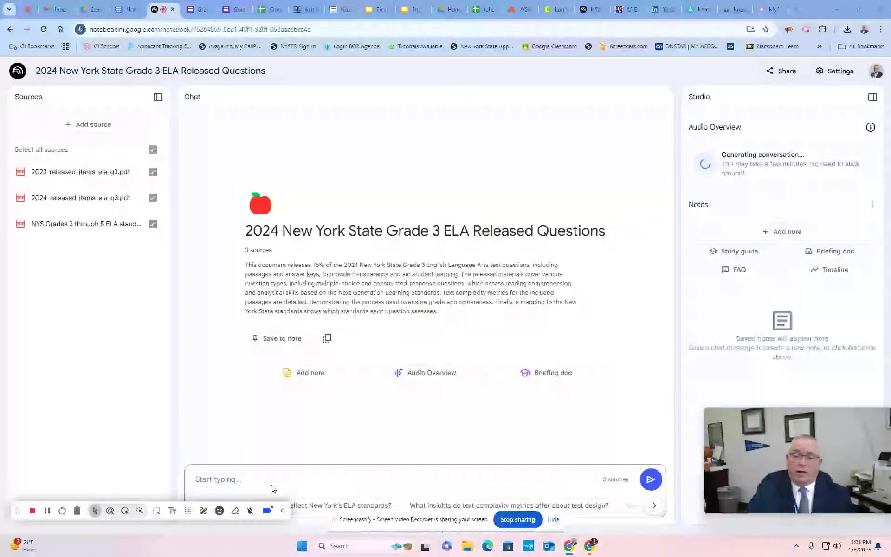
{"action": "left_click", "coordinate": [271, 469]}
{"action": "key", "text": "ctrl+v"}
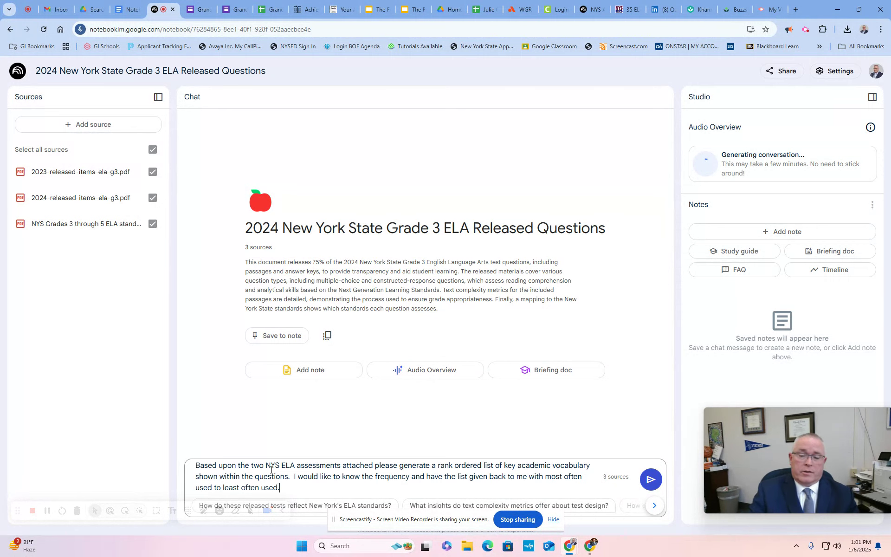
{"action": "left_click", "coordinate": [651, 479]}
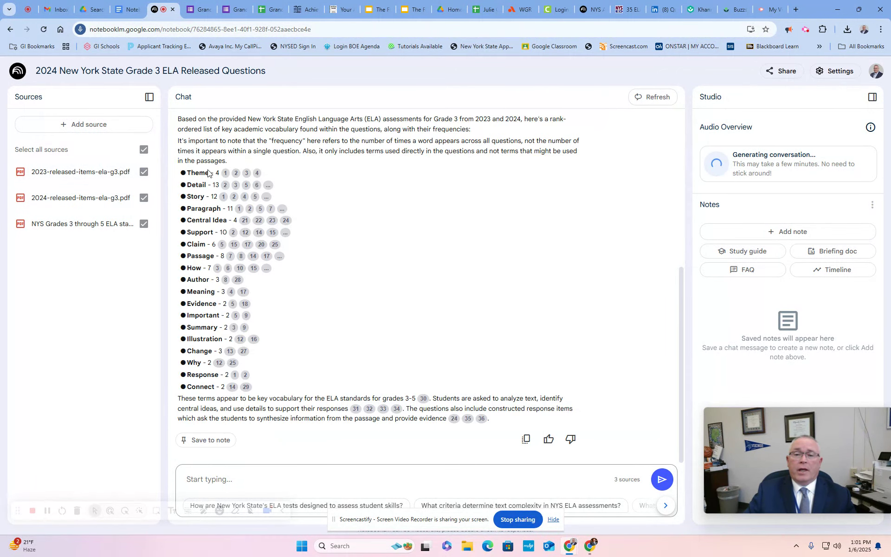
Examine the chat's academic vocabulary answer, including its introduction, word frequencies and source citations.
{"action": "scroll", "coordinate": [252, 270], "scroll_direction": "up", "scroll_amount": 5}
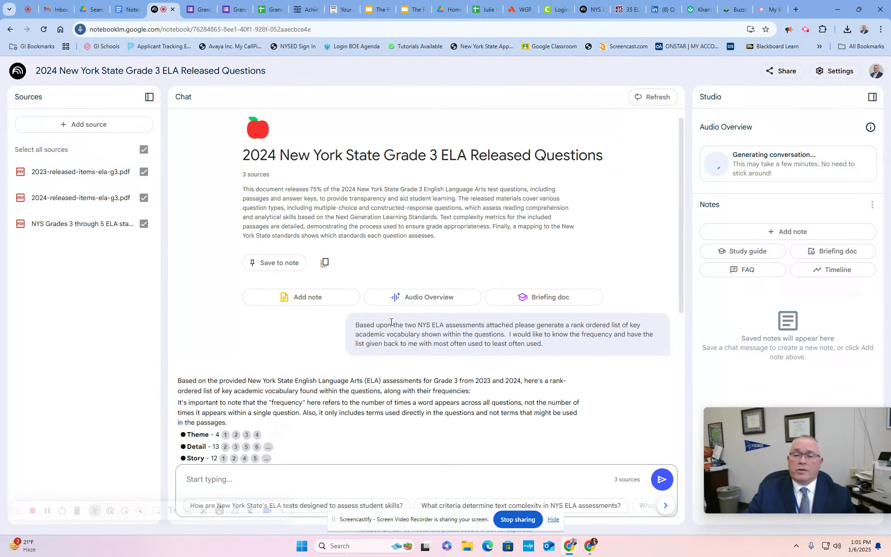
{"action": "scroll", "coordinate": [355, 331], "scroll_direction": "down", "scroll_amount": 2}
{"action": "scroll", "coordinate": [355, 331], "scroll_direction": "down", "scroll_amount": 1}
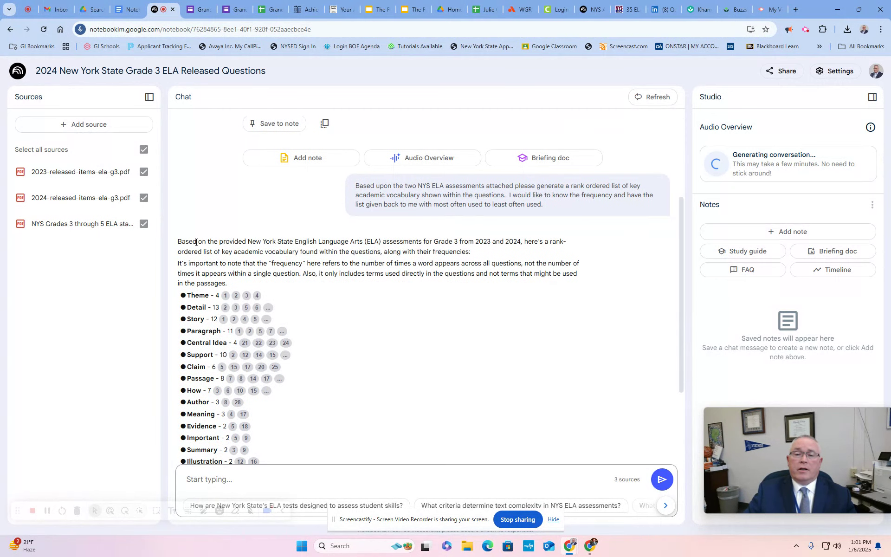
{"action": "left_click_drag", "start_coordinate": [178, 241], "coordinate": [481, 258]}
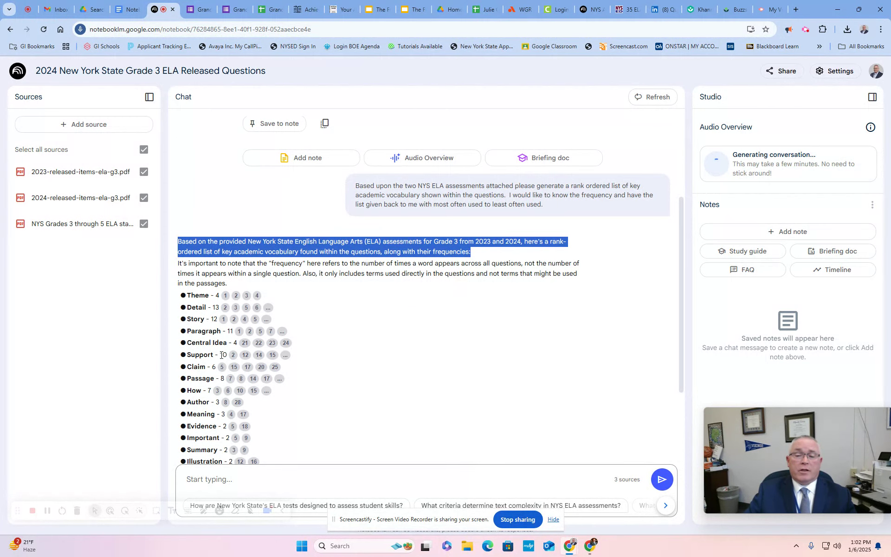
{"action": "scroll", "coordinate": [221, 355], "scroll_direction": "down", "scroll_amount": 1}
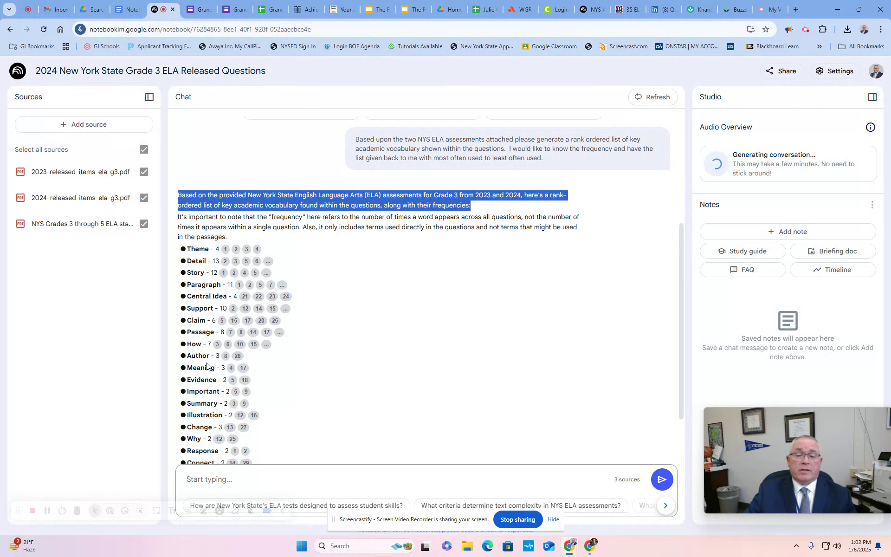
{"action": "scroll", "coordinate": [214, 390], "scroll_direction": "down", "scroll_amount": 1}
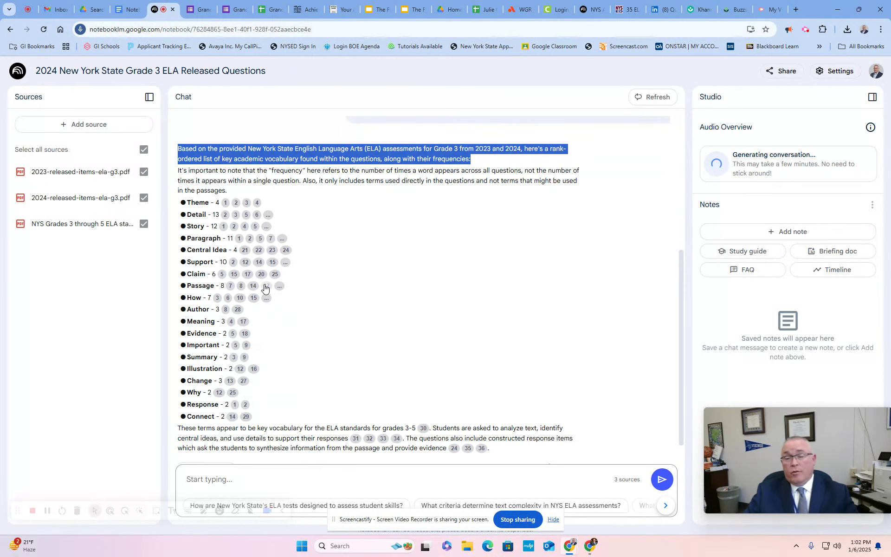
{"action": "mouse_move", "coordinate": [265, 287]}
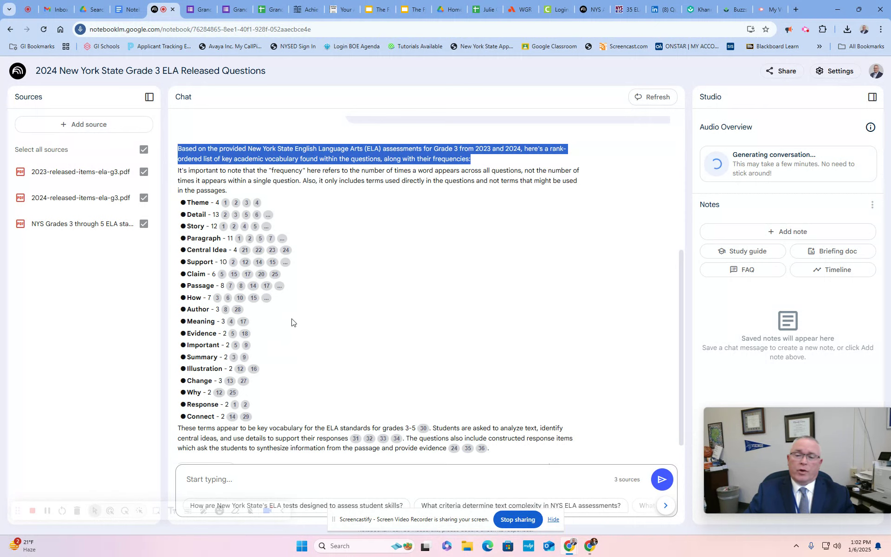
{"action": "scroll", "coordinate": [313, 345], "scroll_direction": "down", "scroll_amount": 1}
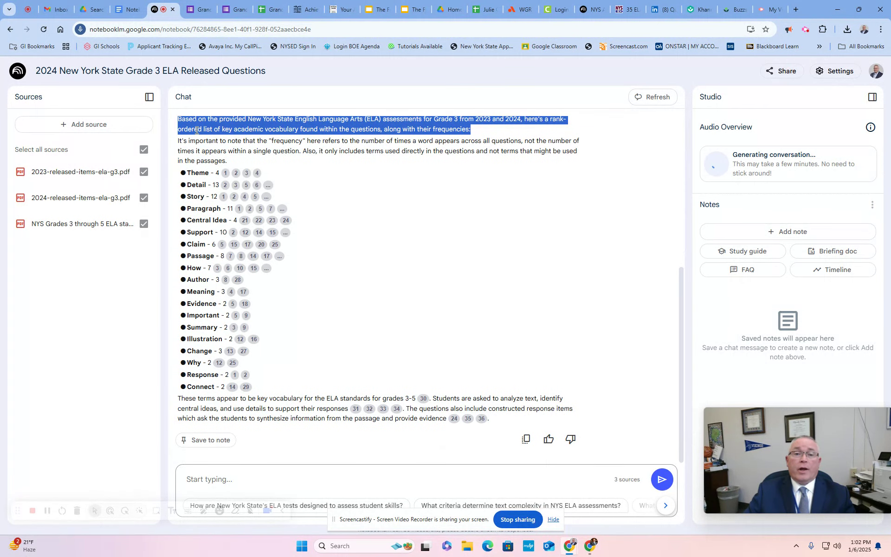
Select the Grade 3 ELA curriculum map prompt in the Notebook LM prompts document and return to the notebook's chat input.
{"action": "left_click", "coordinate": [134, 17]}
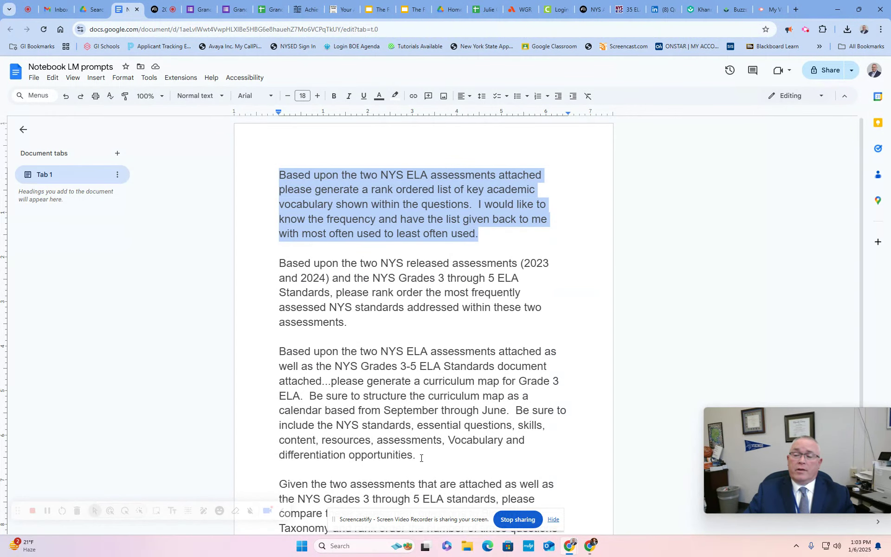
{"action": "scroll", "coordinate": [421, 455], "scroll_direction": "down", "scroll_amount": 3}
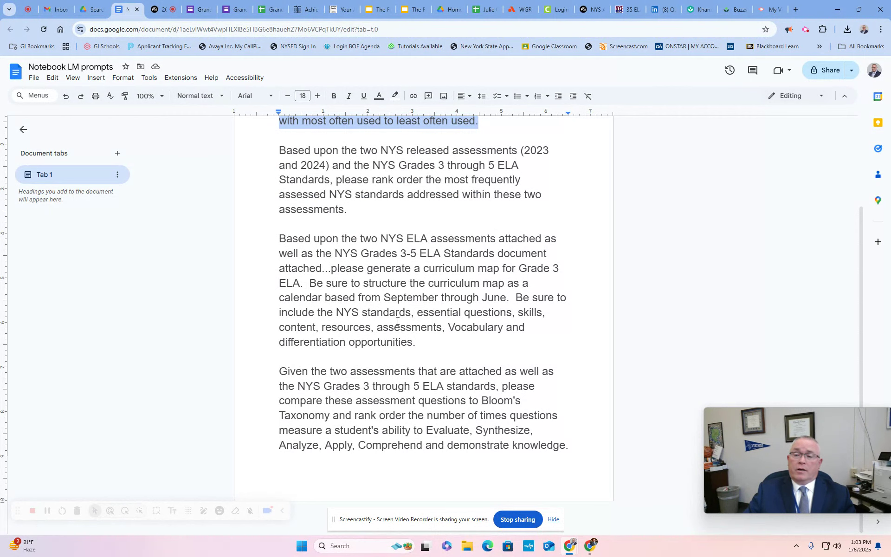
{"action": "left_click_drag", "start_coordinate": [414, 349], "coordinate": [281, 244]}
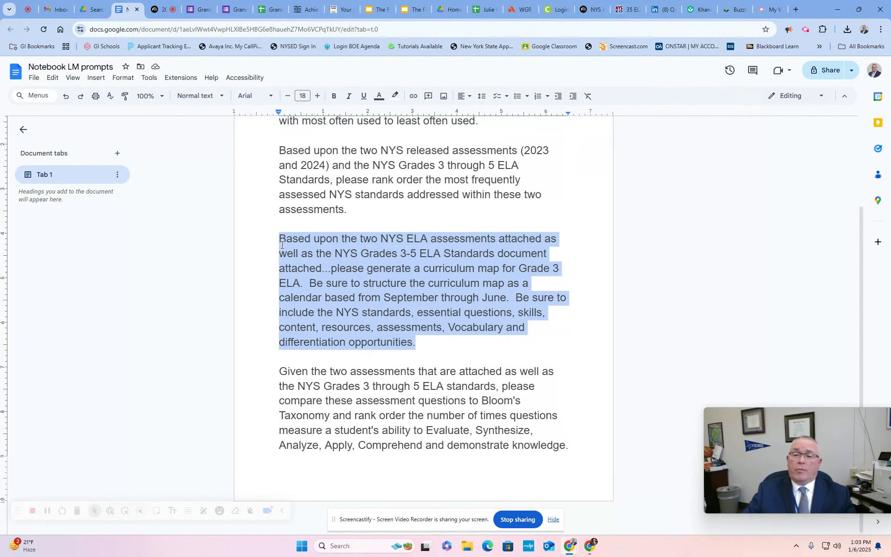
{"action": "left_click", "coordinate": [162, 9]}
{"action": "left_click", "coordinate": [241, 479]}
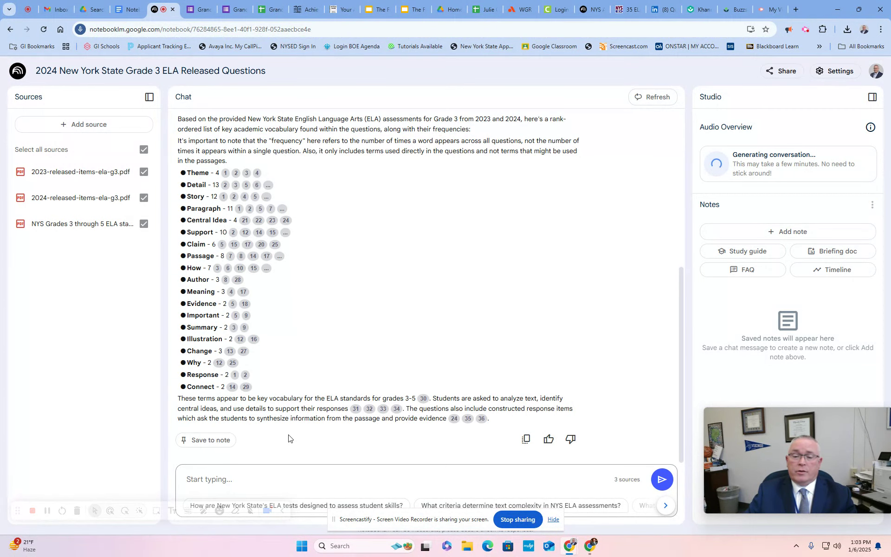
Collapse the notebook's list of sources and expand it again.
{"action": "left_click", "coordinate": [149, 97]}
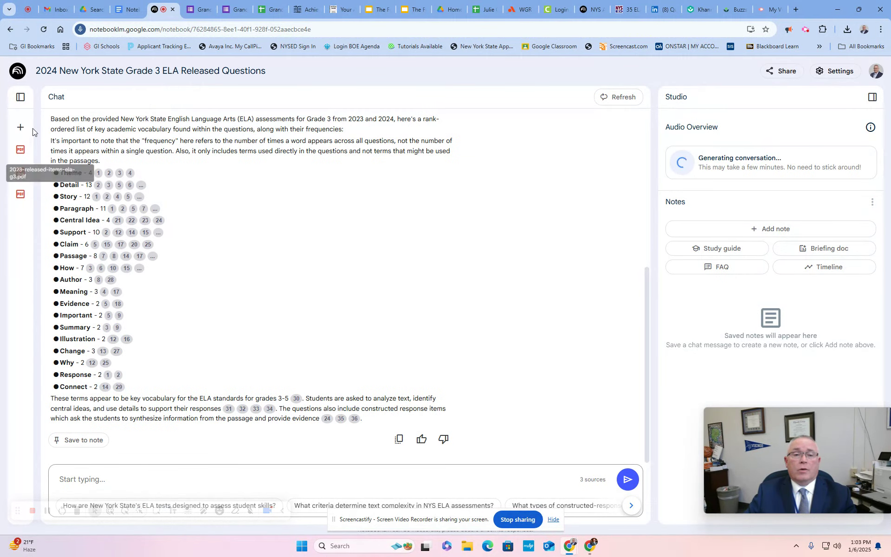
{"action": "left_click", "coordinate": [21, 99]}
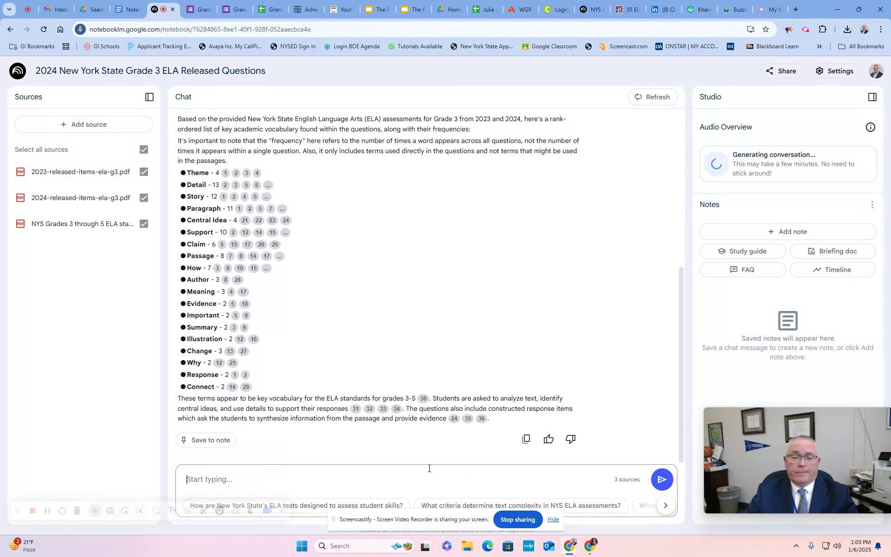
Copy the selected Grade 3 ELA curriculum map prompt from the Notebook LM prompts document and go back to the notebook.
{"action": "left_click", "coordinate": [130, 9]}
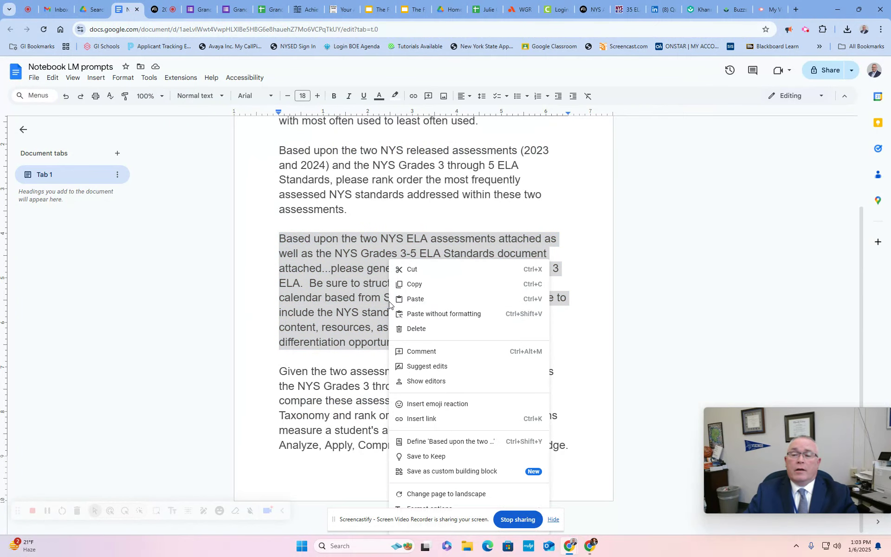
{"action": "right_click", "coordinate": [390, 261]}
{"action": "left_click", "coordinate": [415, 285]}
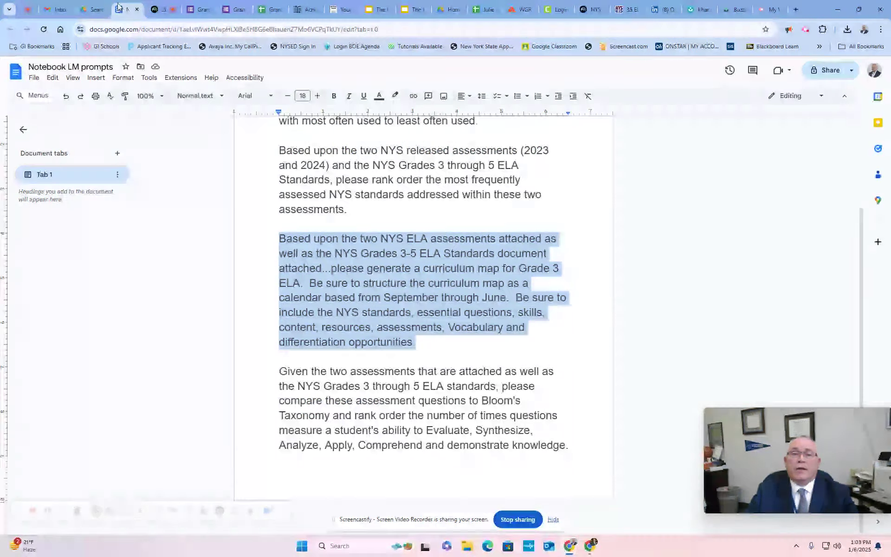
{"action": "left_click", "coordinate": [160, 9]}
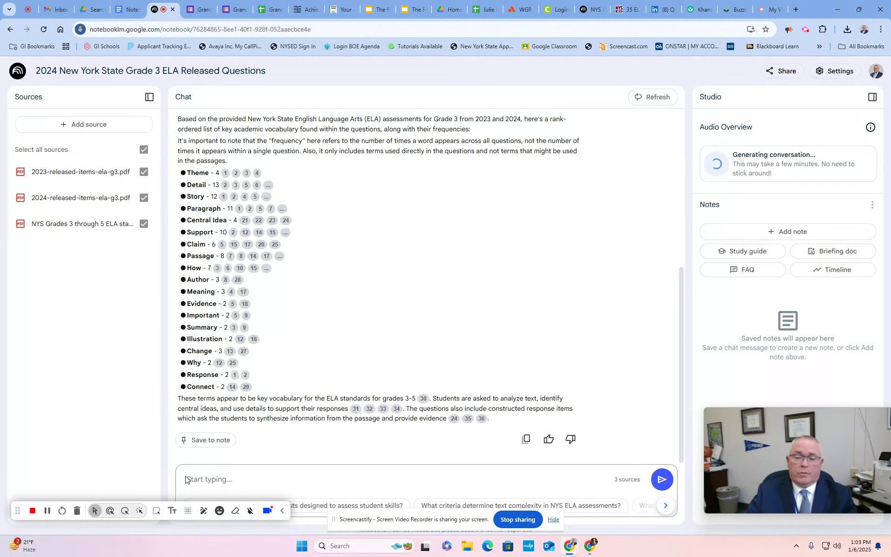
{"action": "left_click", "coordinate": [129, 11]}
{"action": "left_click", "coordinate": [162, 14]}
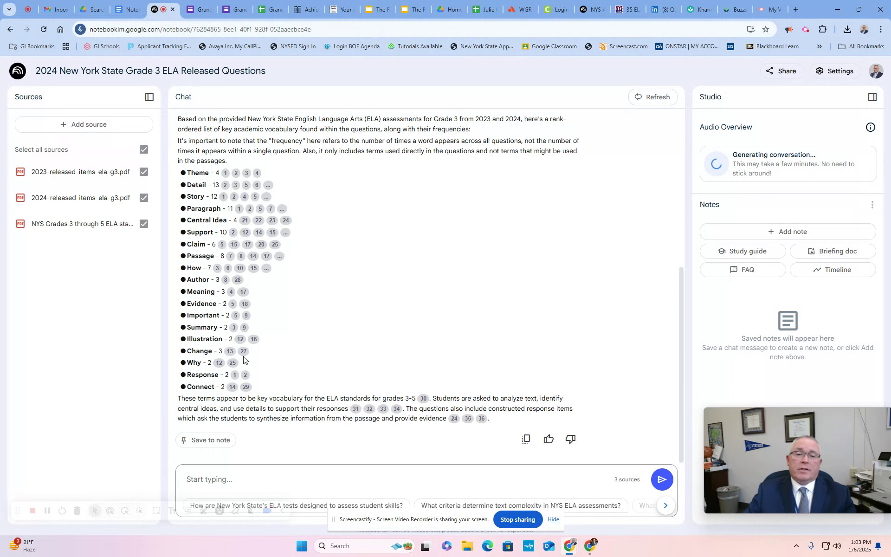
{"action": "scroll", "coordinate": [245, 360], "scroll_direction": "up", "scroll_amount": 5}
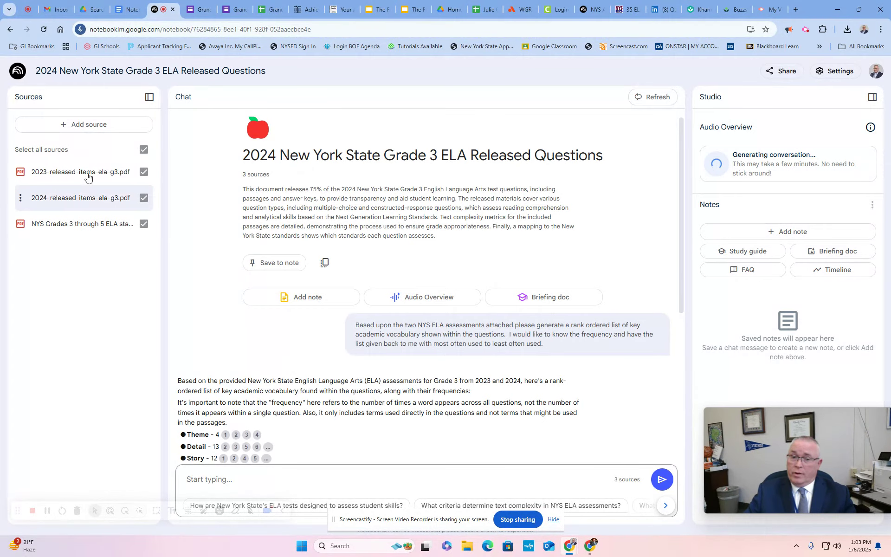
Generate a briefing document from the three sources and open the resulting note.
{"action": "left_click", "coordinate": [839, 253]}
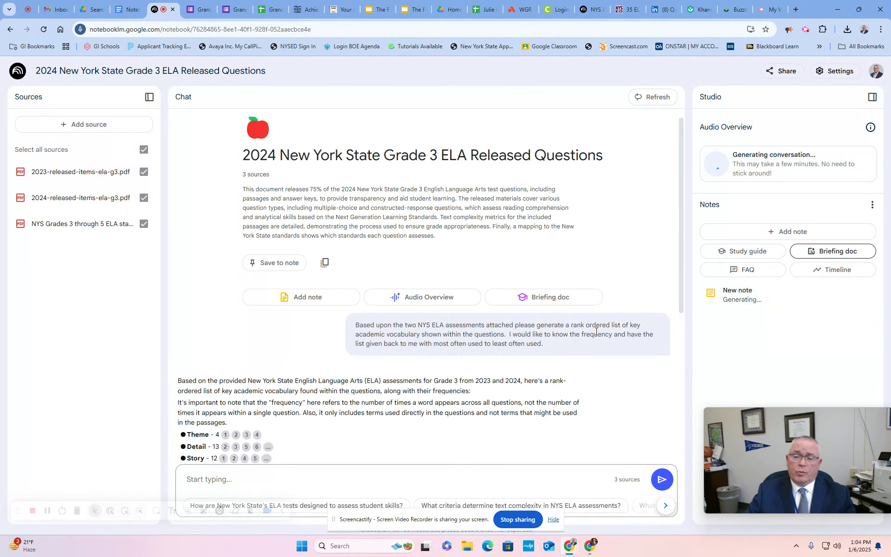
{"action": "scroll", "coordinate": [596, 331], "scroll_direction": "down", "scroll_amount": 5}
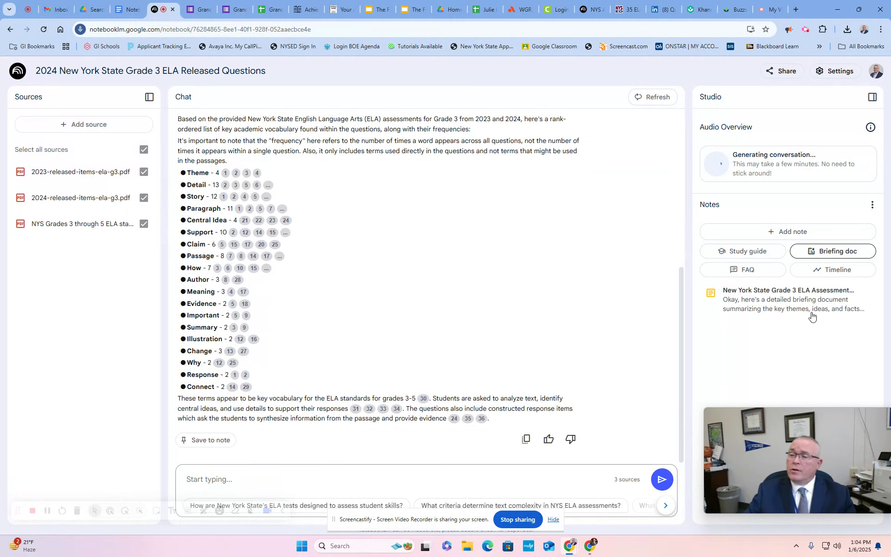
{"action": "left_click", "coordinate": [774, 304]}
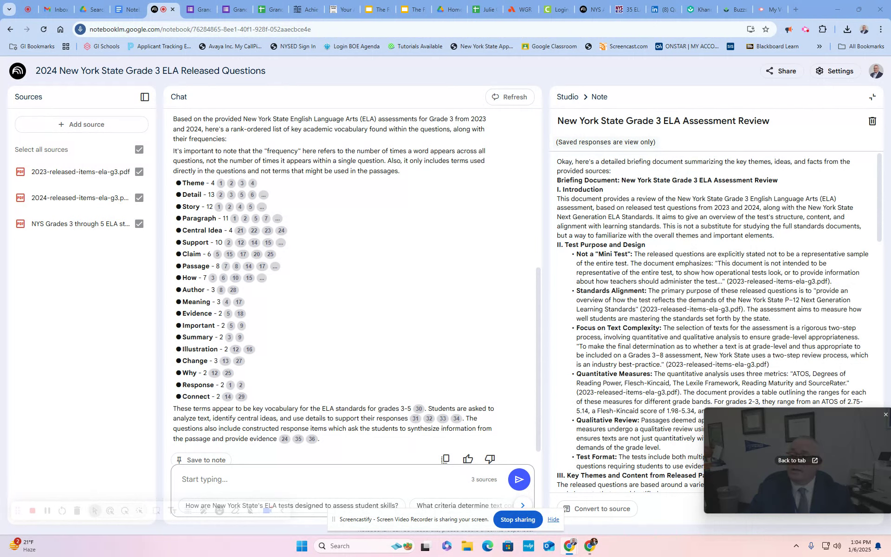
Examine the briefing document from its introduction through its conclusion, return to its beginning and close the note.
{"action": "left_click_drag", "start_coordinate": [847, 417], "coordinate": [271, 384]}
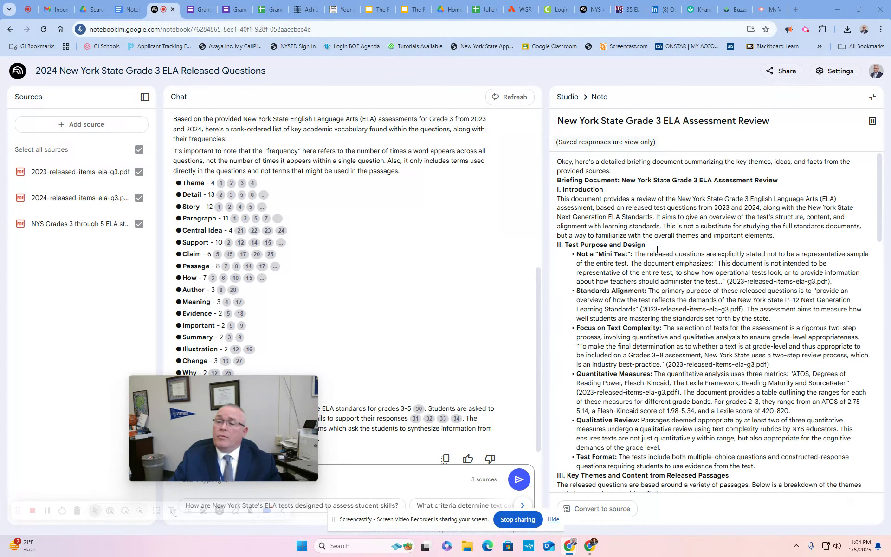
{"action": "scroll", "coordinate": [657, 249], "scroll_direction": "down", "scroll_amount": 1}
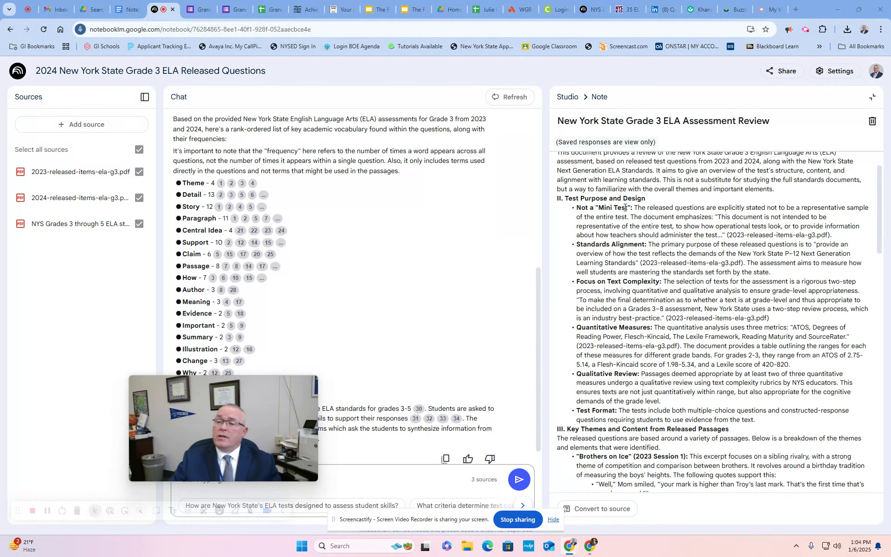
{"action": "scroll", "coordinate": [634, 282], "scroll_direction": "down", "scroll_amount": 4}
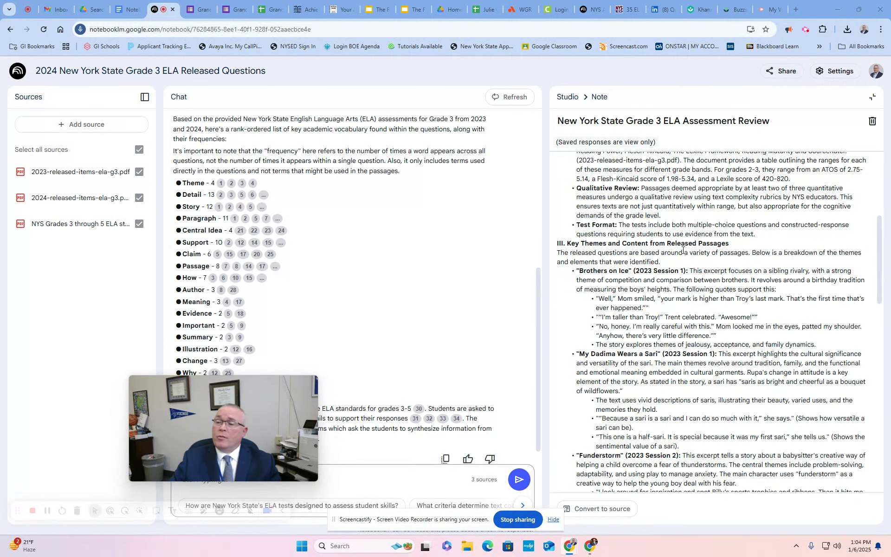
{"action": "scroll", "coordinate": [682, 250], "scroll_direction": "down", "scroll_amount": 10}
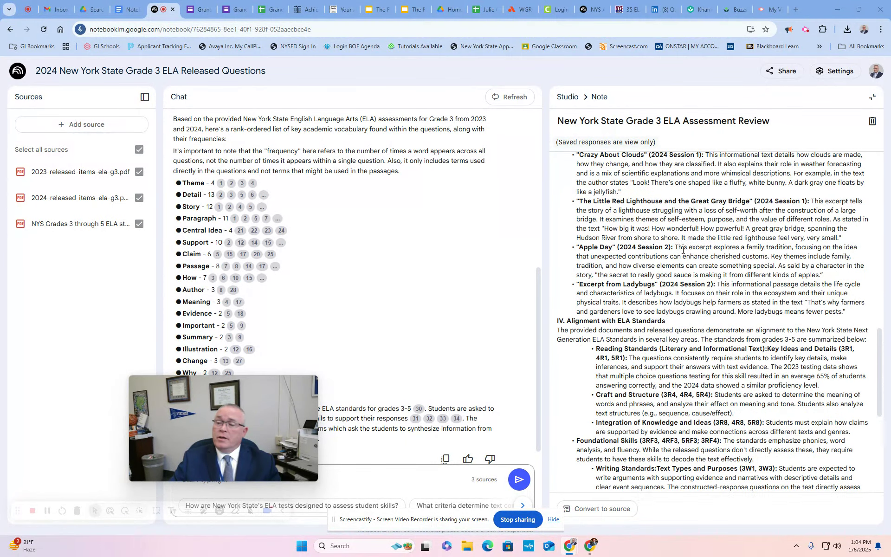
{"action": "scroll", "coordinate": [683, 250], "scroll_direction": "down", "scroll_amount": 2}
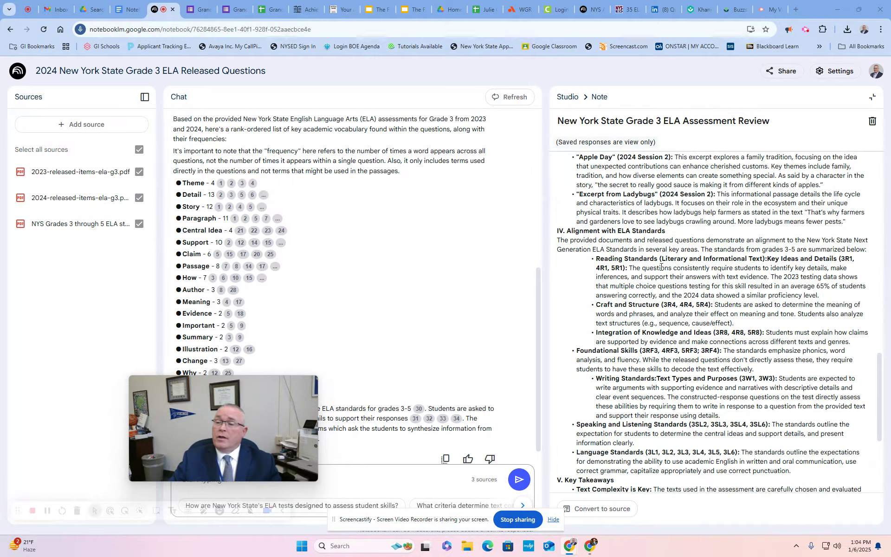
{"action": "scroll", "coordinate": [661, 267], "scroll_direction": "down", "scroll_amount": 4}
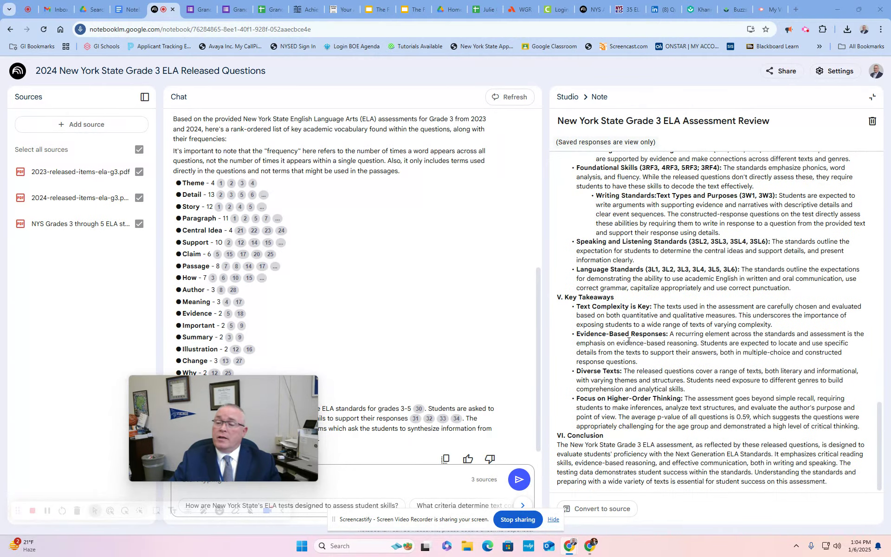
{"action": "scroll", "coordinate": [704, 376], "scroll_direction": "up", "scroll_amount": 20}
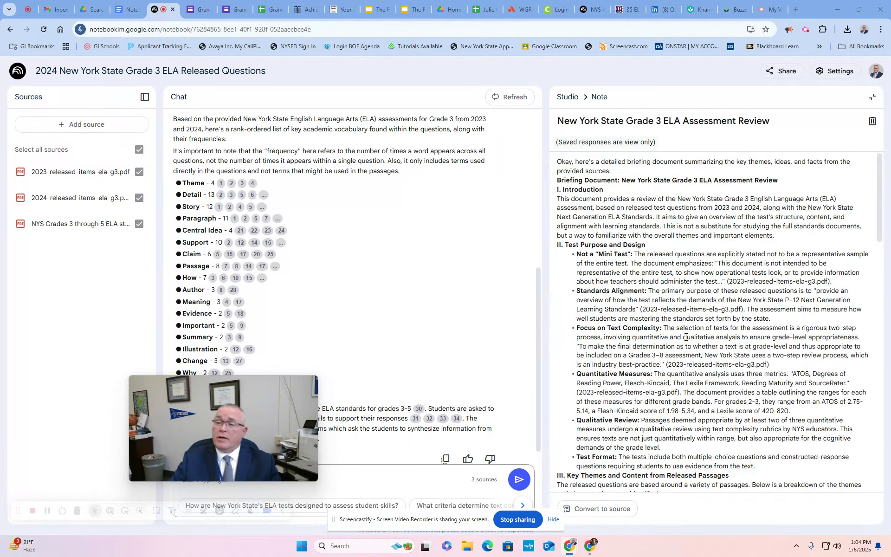
{"action": "left_click", "coordinate": [872, 96]}
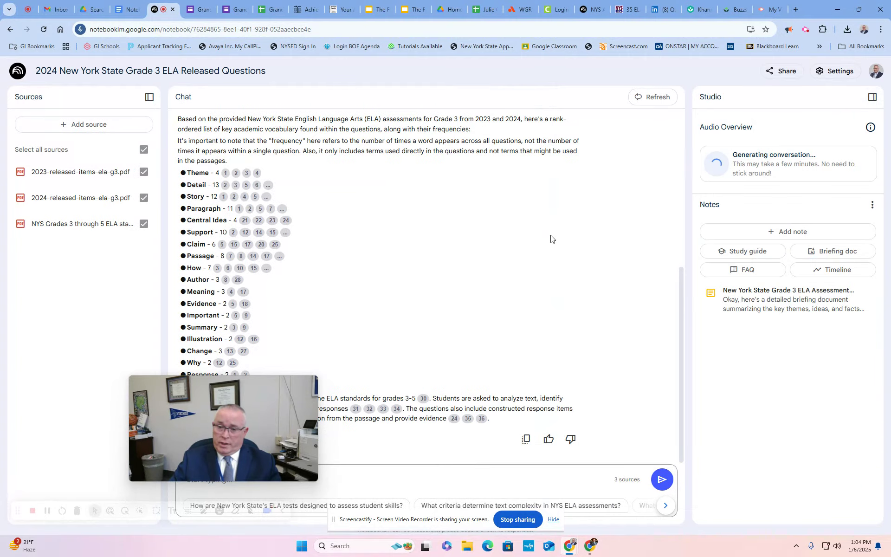
Submit the copied prompt requesting a September through June Grade 3 ELA curriculum map with NYS standards, essential questions, skills, content, resources, assessments, vocabulary and differentiation.
{"action": "mouse_move", "coordinate": [283, 383]}
{"action": "left_click_drag", "start_coordinate": [266, 383], "coordinate": [815, 387]}
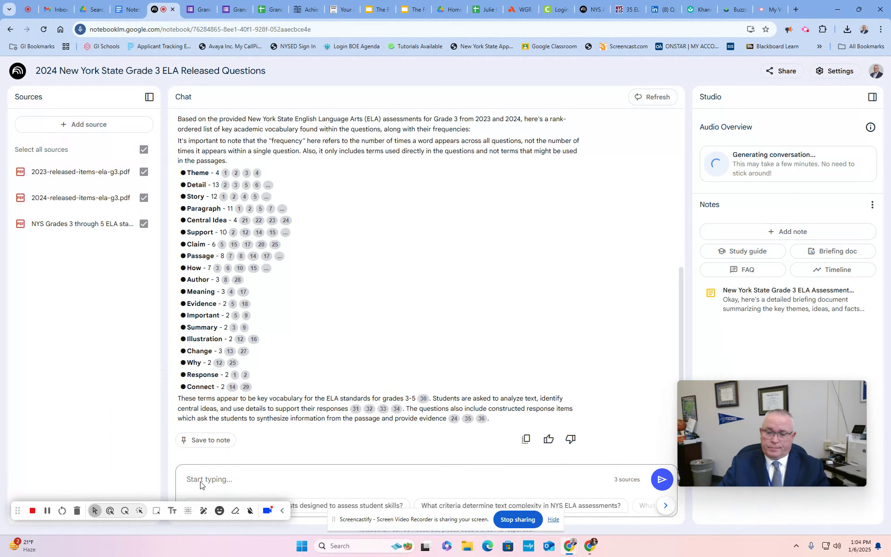
{"action": "mouse_move", "coordinate": [699, 456]}
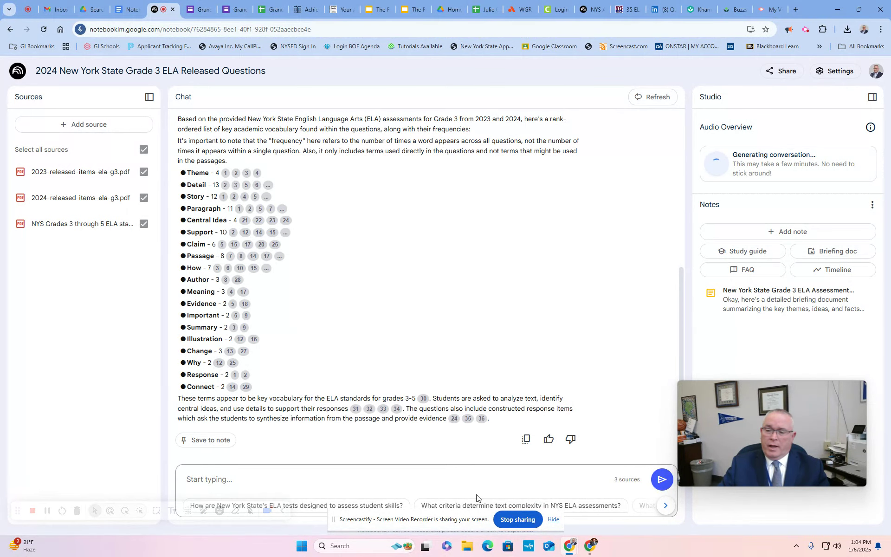
{"action": "left_click", "coordinate": [457, 480]}
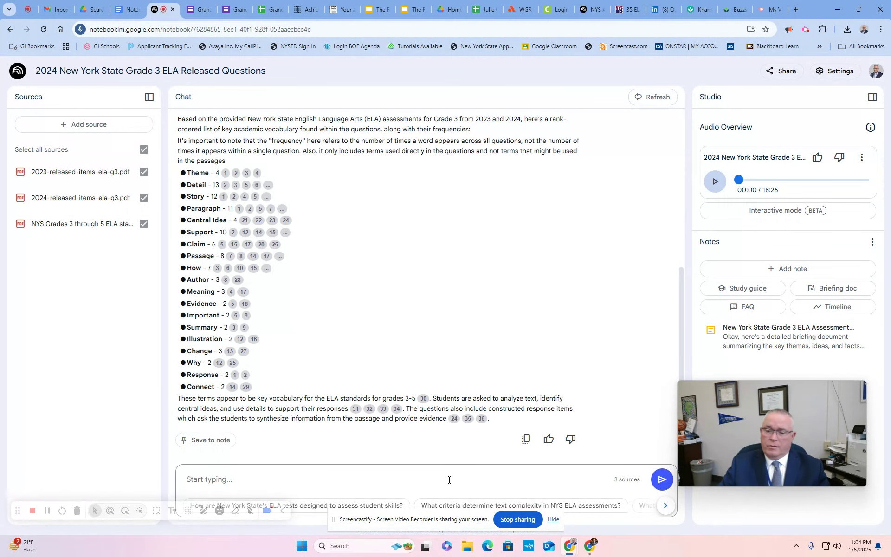
{"action": "type", "text": "Based upon the two NYS ELA assessments attached as well as the NYS Grades 3-5 ELA Standards document attached...please generate a curriculum map for Grade 3 ELA.  Be sure to structure the curriculum map as a calendar based from September through June.  Be sure to include the NYS standards, essential questions, skills, content, resources, assessments, Vocabulary and differentiation opportunities."}
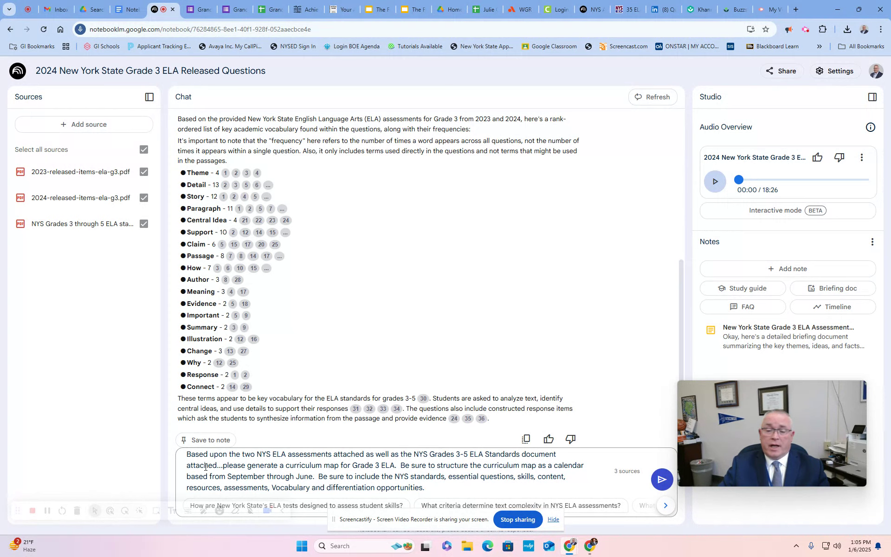
{"action": "left_click_drag", "start_coordinate": [224, 466], "coordinate": [307, 490]}
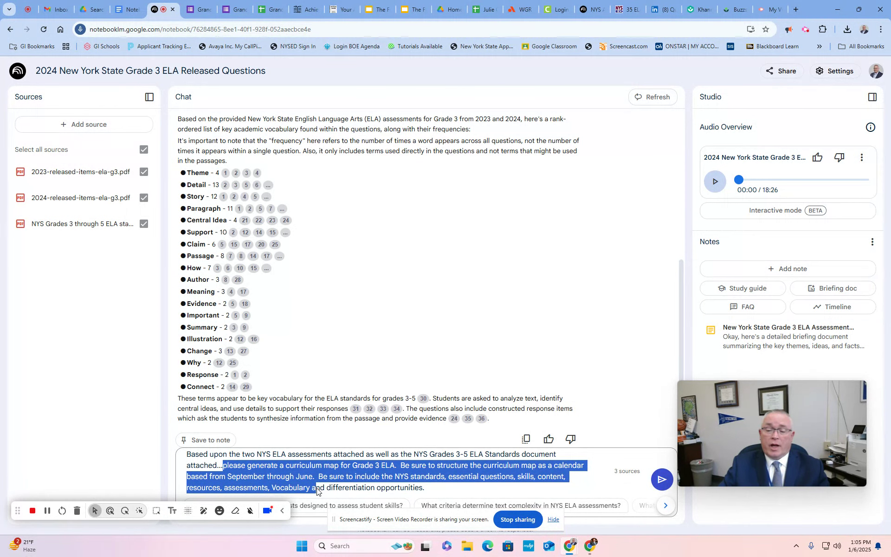
{"action": "left_click", "coordinate": [455, 491]}
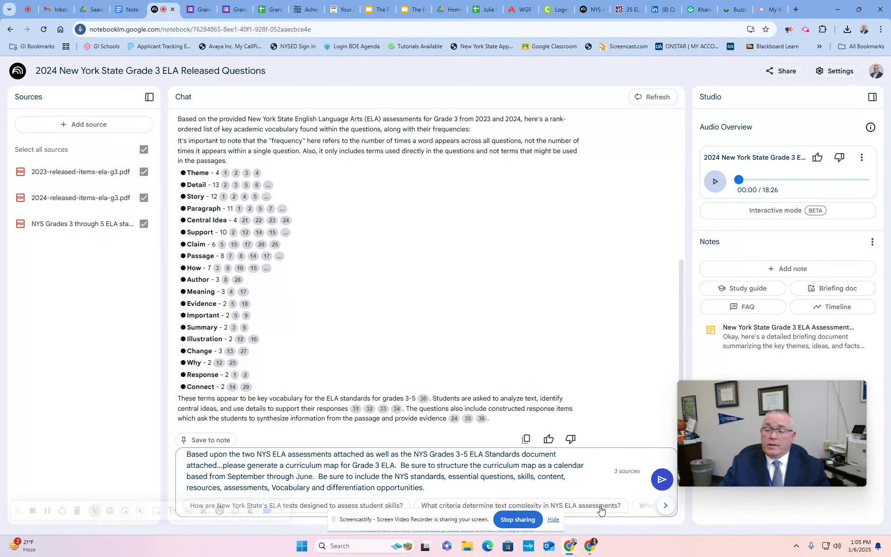
{"action": "left_click", "coordinate": [663, 482]}
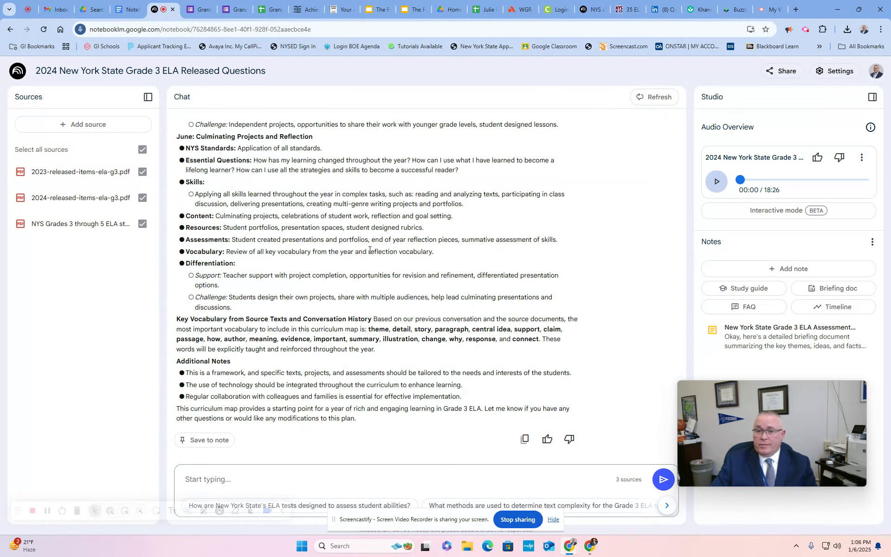
Go back to the start of the curriculum map answer and examine its introduction and overall structure.
{"action": "scroll", "coordinate": [282, 327], "scroll_direction": "up", "scroll_amount": 20}
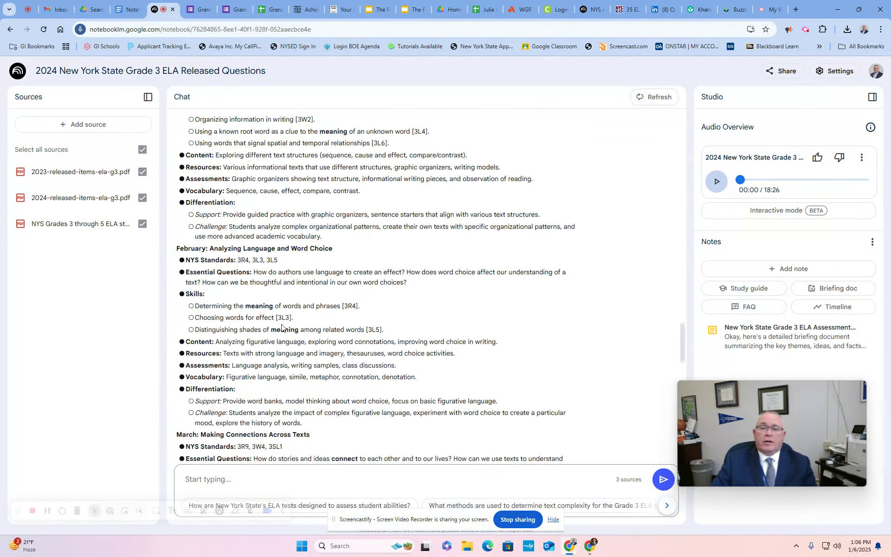
{"action": "scroll", "coordinate": [282, 327], "scroll_direction": "up", "scroll_amount": 20}
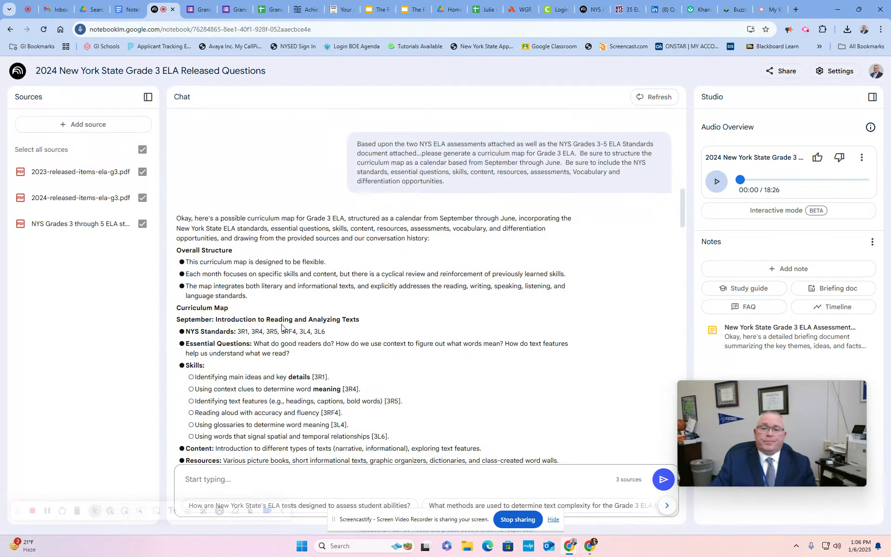
{"action": "scroll", "coordinate": [282, 327], "scroll_direction": "up", "scroll_amount": 1}
{"action": "scroll", "coordinate": [230, 242], "scroll_direction": "down", "scroll_amount": 1}
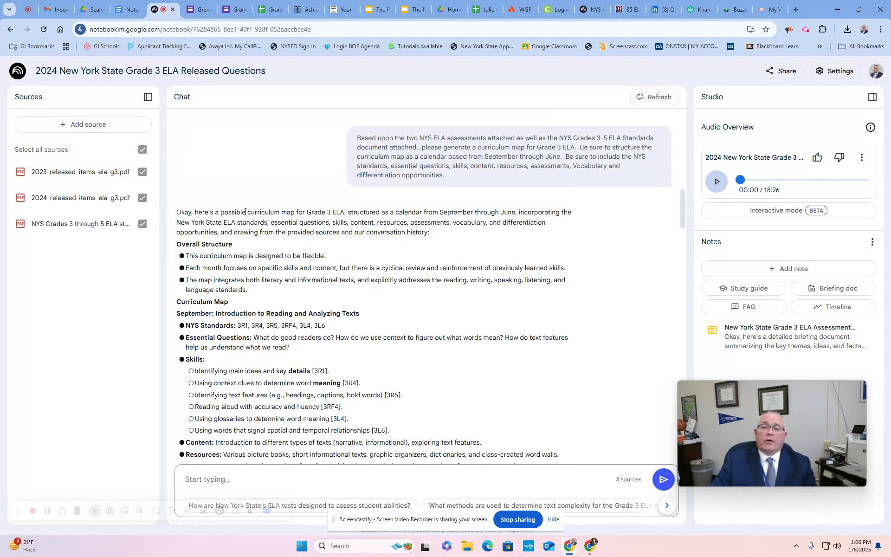
{"action": "left_click_drag", "start_coordinate": [369, 215], "coordinate": [528, 226]}
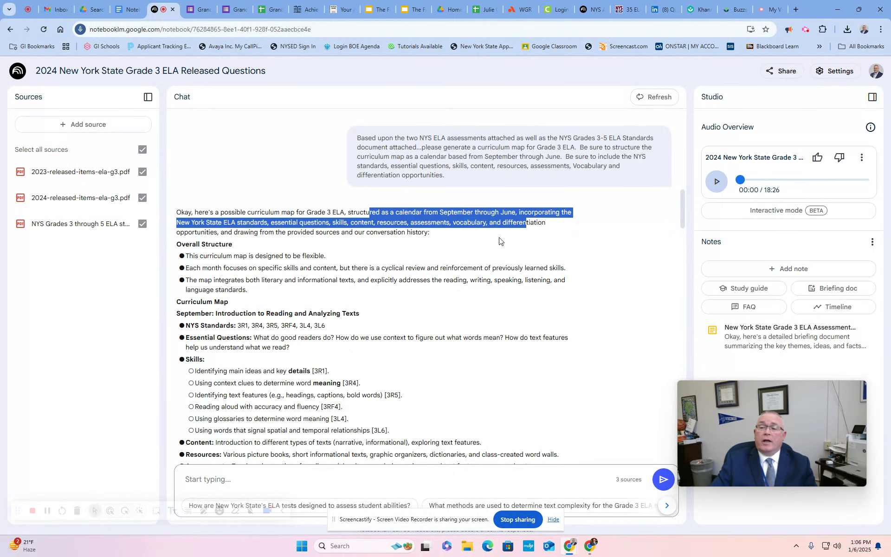
{"action": "left_click", "coordinate": [432, 242]}
{"action": "scroll", "coordinate": [355, 242], "scroll_direction": "down", "scroll_amount": 1}
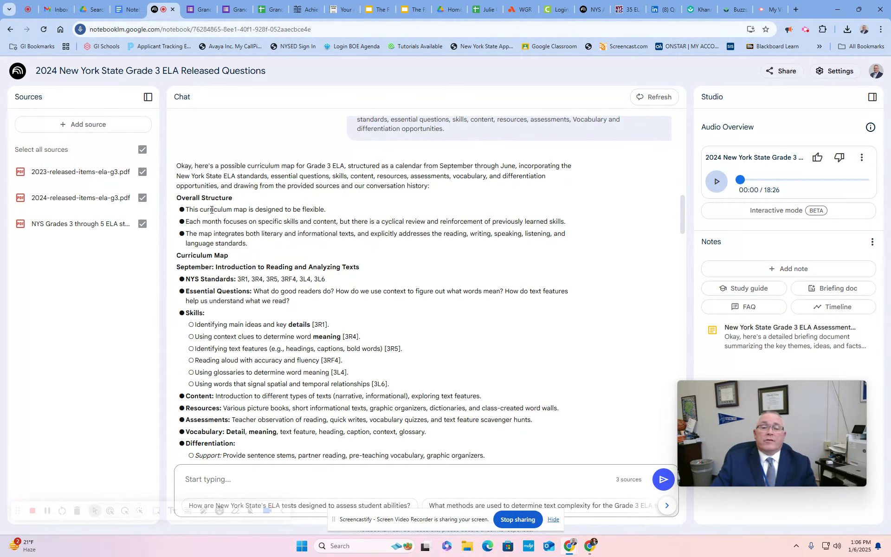
{"action": "scroll", "coordinate": [228, 255], "scroll_direction": "down", "scroll_amount": 1}
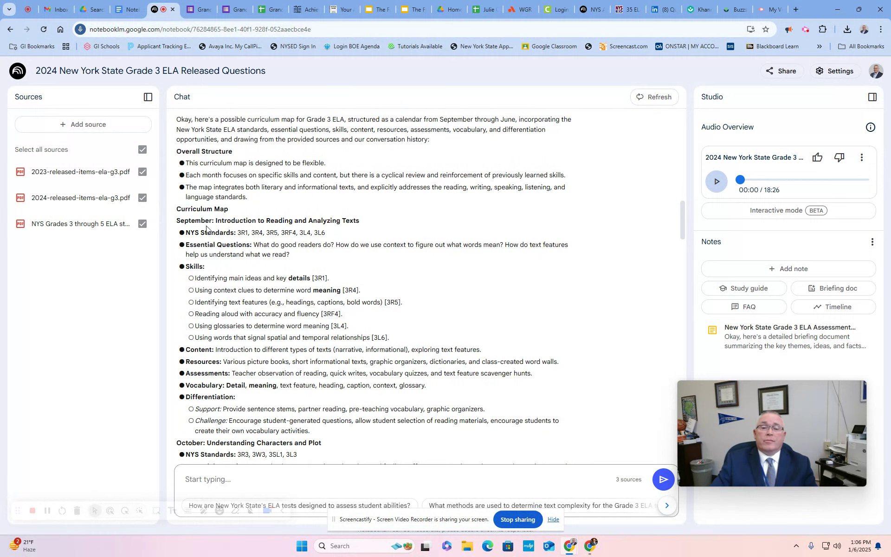
Read the NYS standards and essential questions listed for September in the curriculum map.
{"action": "left_click_drag", "start_coordinate": [236, 234], "coordinate": [328, 237]}
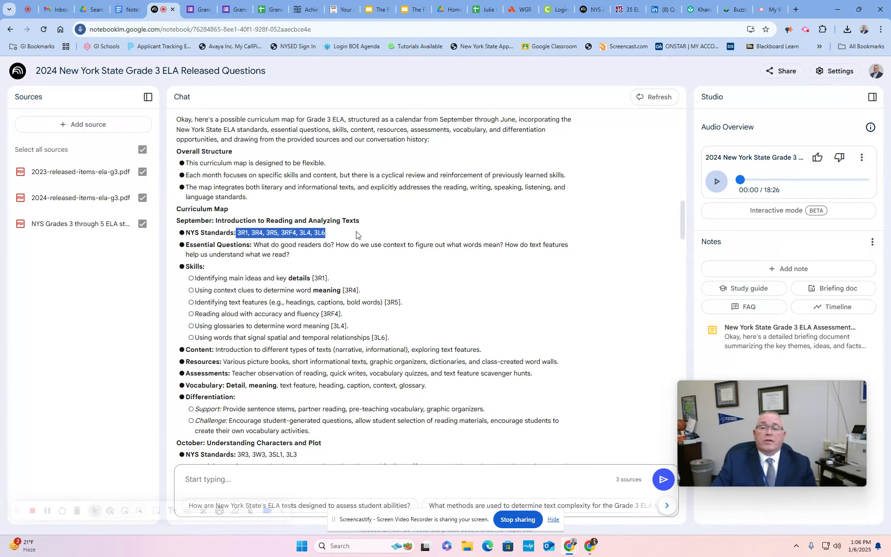
{"action": "left_click", "coordinate": [309, 253]}
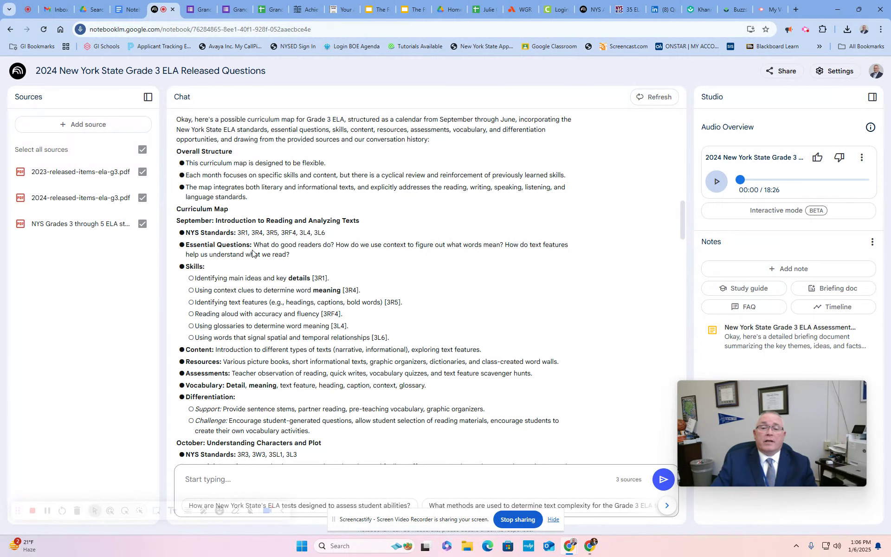
{"action": "left_click_drag", "start_coordinate": [254, 246], "coordinate": [332, 245]}
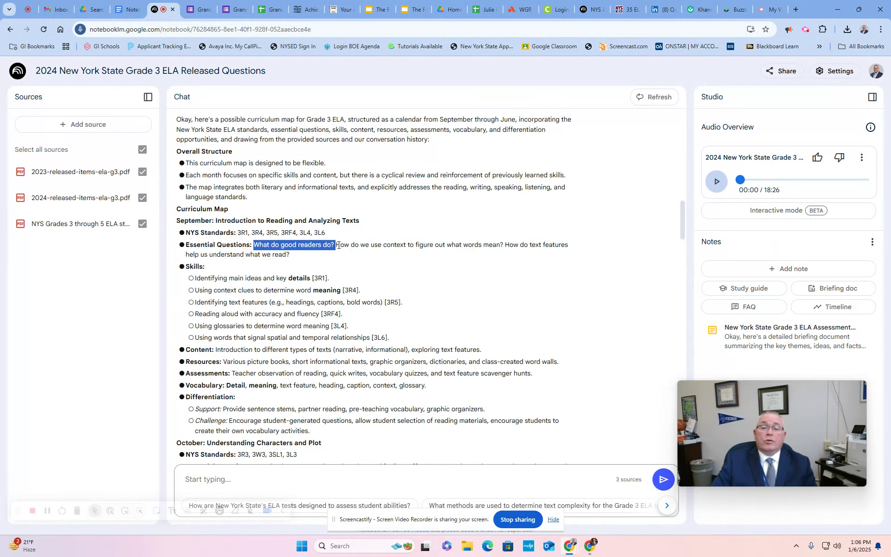
{"action": "left_click_drag", "start_coordinate": [380, 247], "coordinate": [508, 248]}
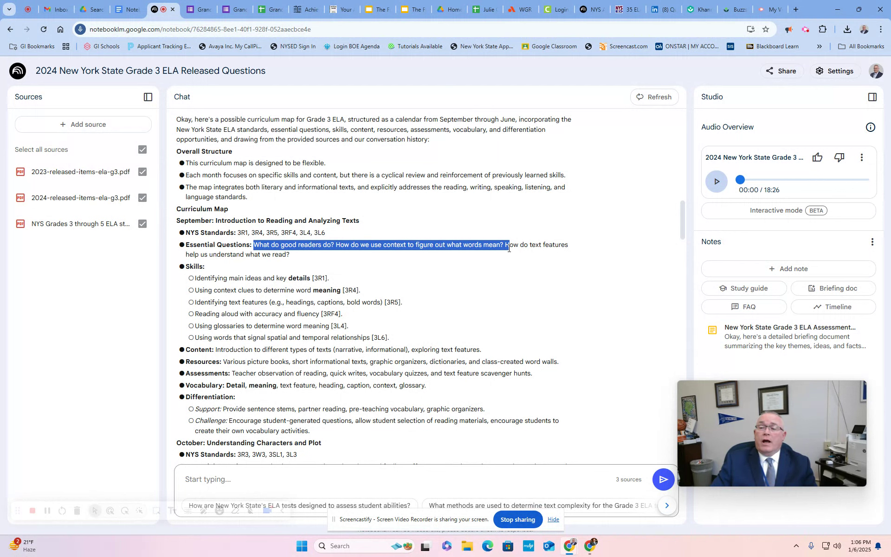
{"action": "left_click", "coordinate": [290, 262]}
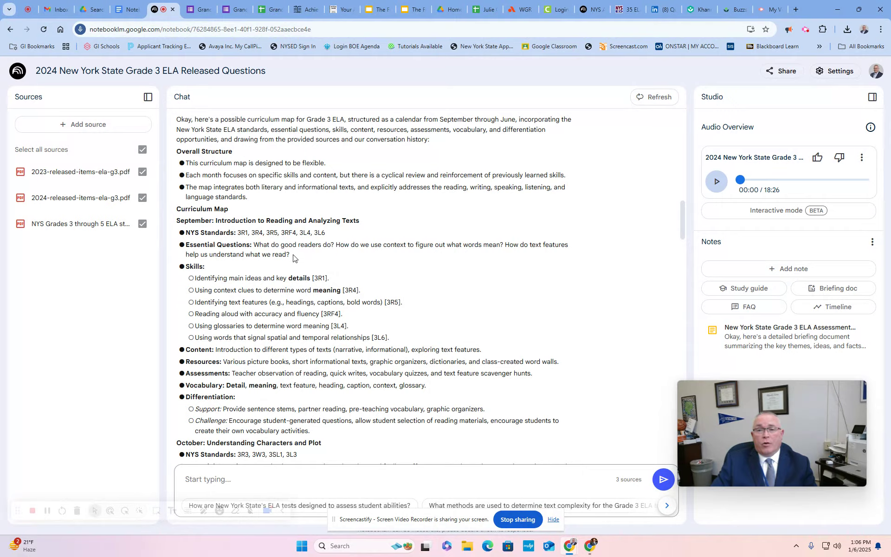
Examine September's skills, content, resources, assessments, vocabulary and differentiation, continuing to the October unit.
{"action": "scroll", "coordinate": [294, 258], "scroll_direction": "down", "scroll_amount": 2}
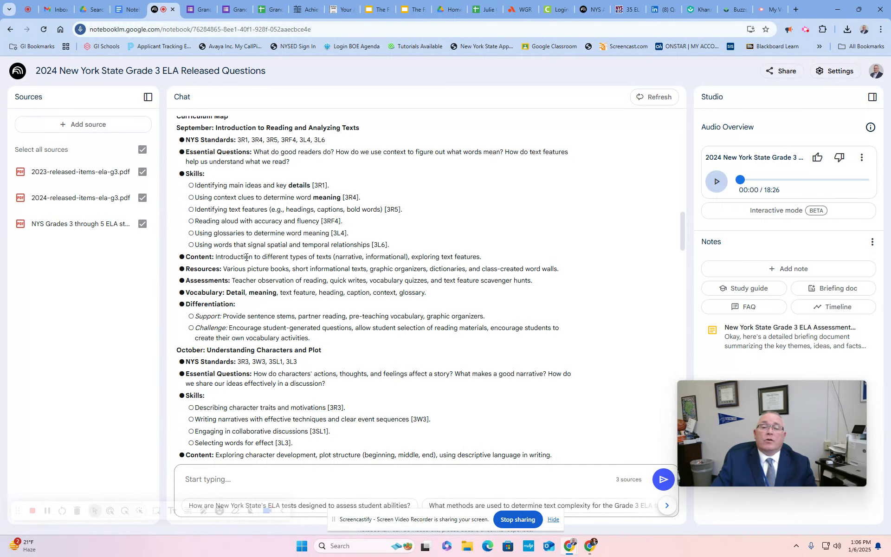
{"action": "scroll", "coordinate": [247, 257], "scroll_direction": "down", "scroll_amount": 1}
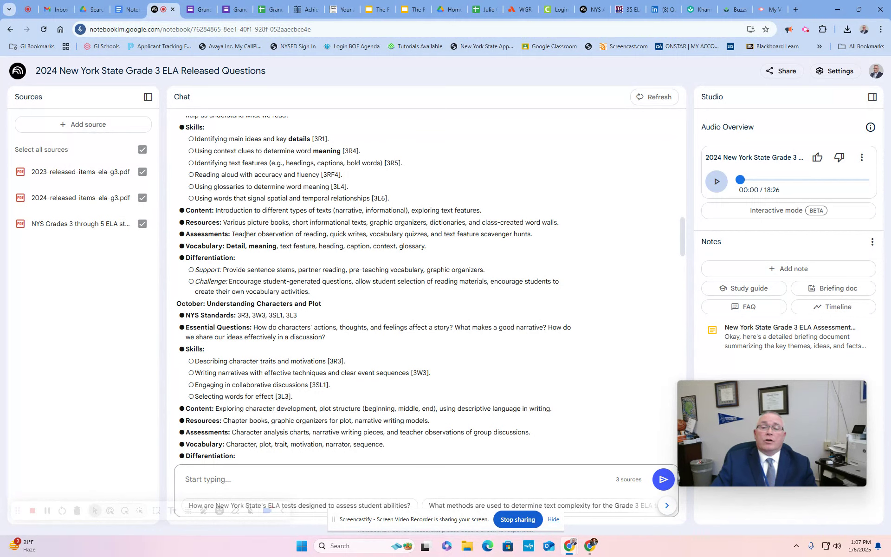
{"action": "left_click_drag", "start_coordinate": [244, 234], "coordinate": [493, 244]}
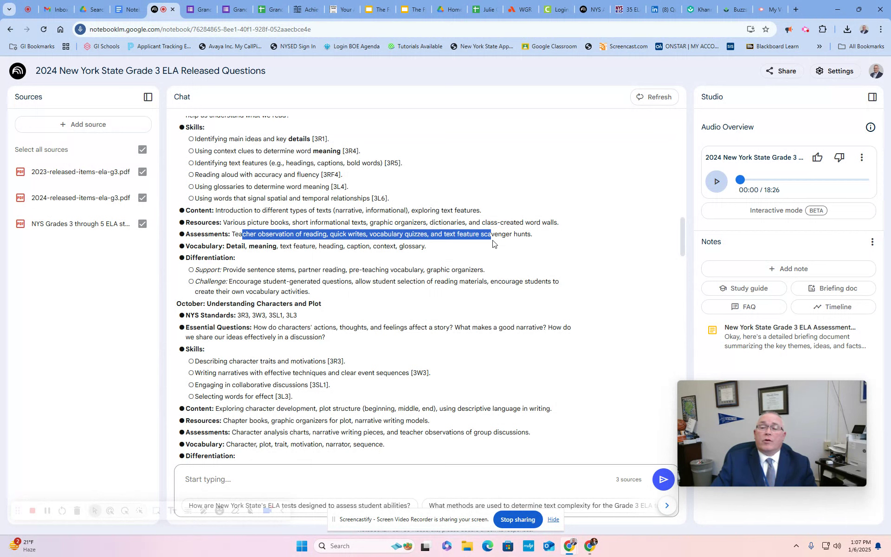
{"action": "left_click", "coordinate": [416, 244]}
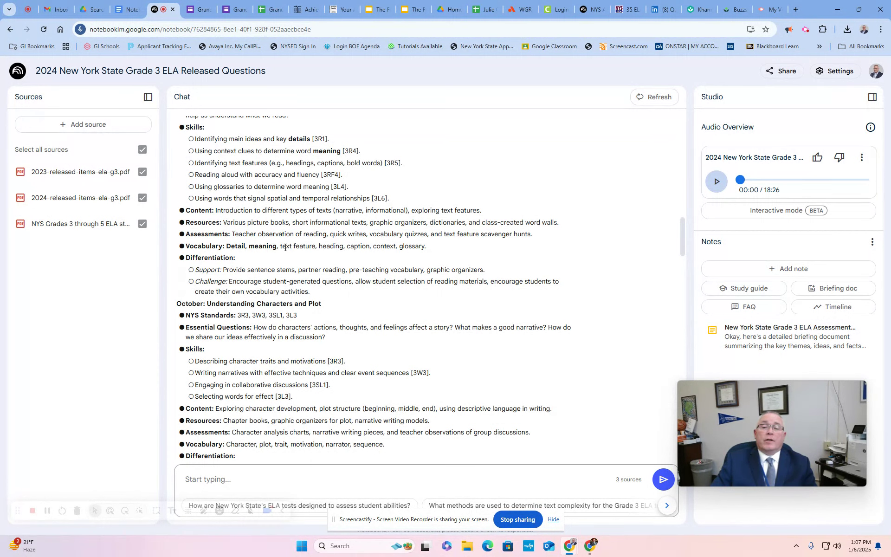
{"action": "left_click_drag", "start_coordinate": [282, 249], "coordinate": [428, 249]}
{"action": "left_click", "coordinate": [429, 251]}
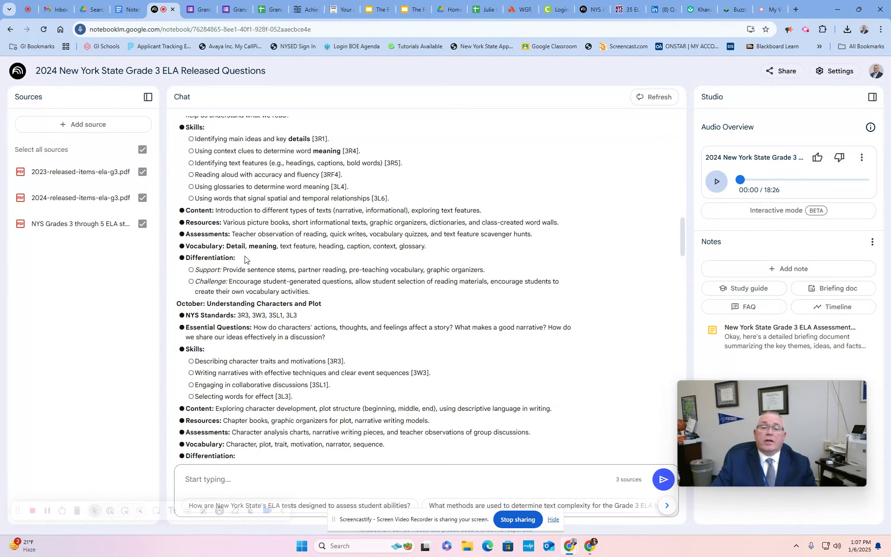
{"action": "scroll", "coordinate": [227, 270], "scroll_direction": "down", "scroll_amount": 1}
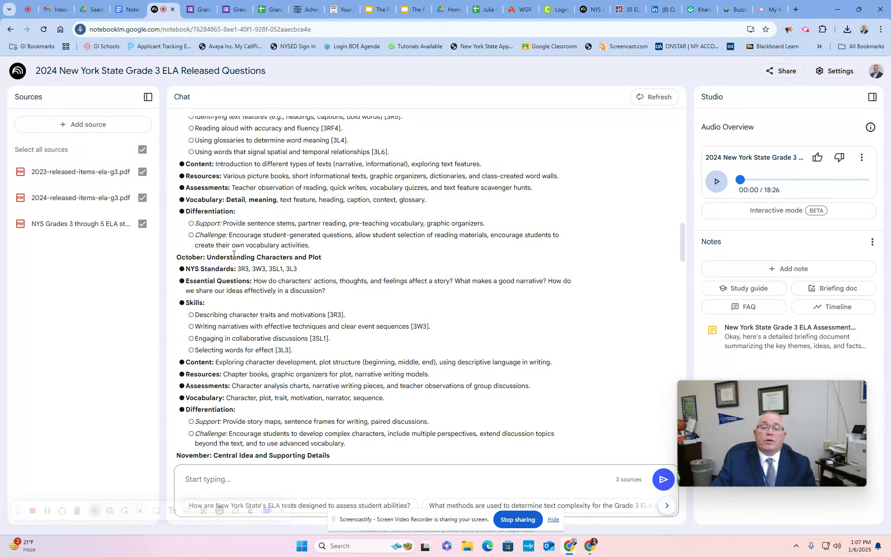
Read the October unit and its NYS standards in the curriculum map, continuing to the standards listed for November.
{"action": "left_click_drag", "start_coordinate": [323, 258], "coordinate": [175, 262]}
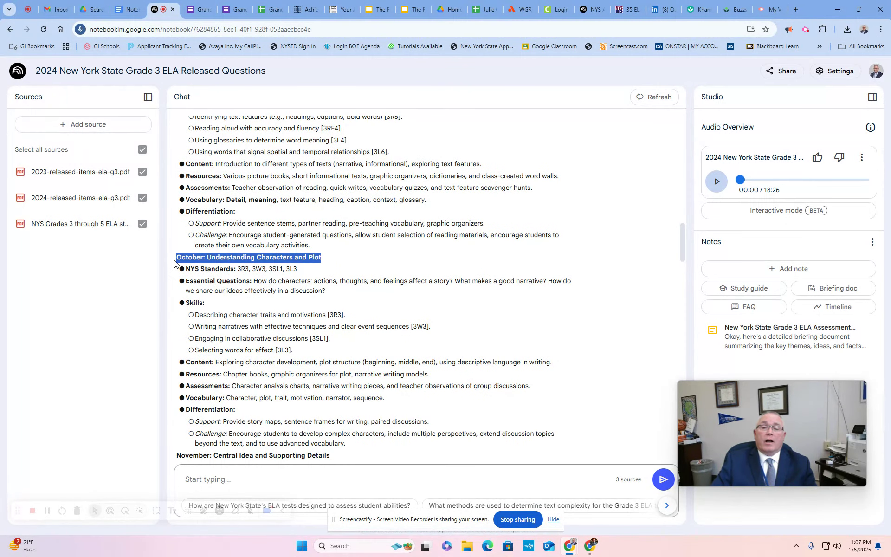
{"action": "left_click_drag", "start_coordinate": [311, 273], "coordinate": [238, 271]}
{"action": "scroll", "coordinate": [239, 273], "scroll_direction": "down", "scroll_amount": 3}
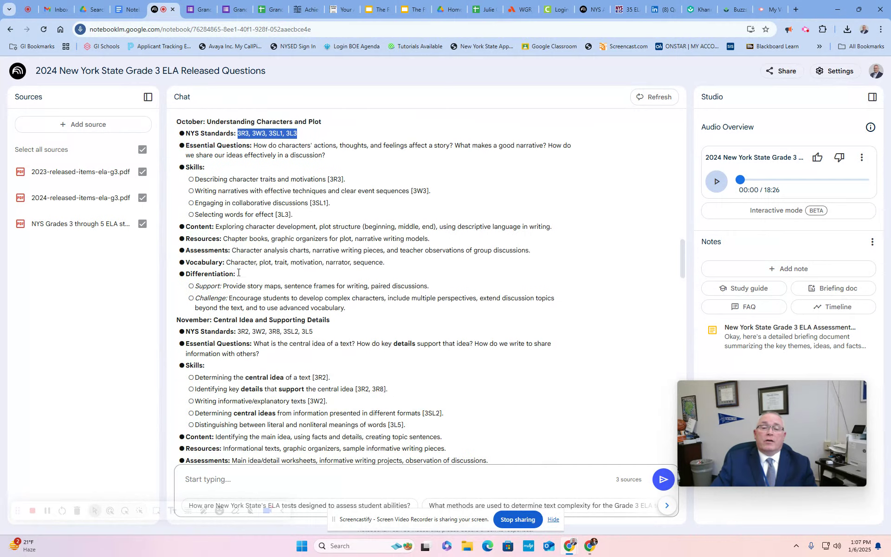
{"action": "scroll", "coordinate": [238, 273], "scroll_direction": "down", "scroll_amount": 4}
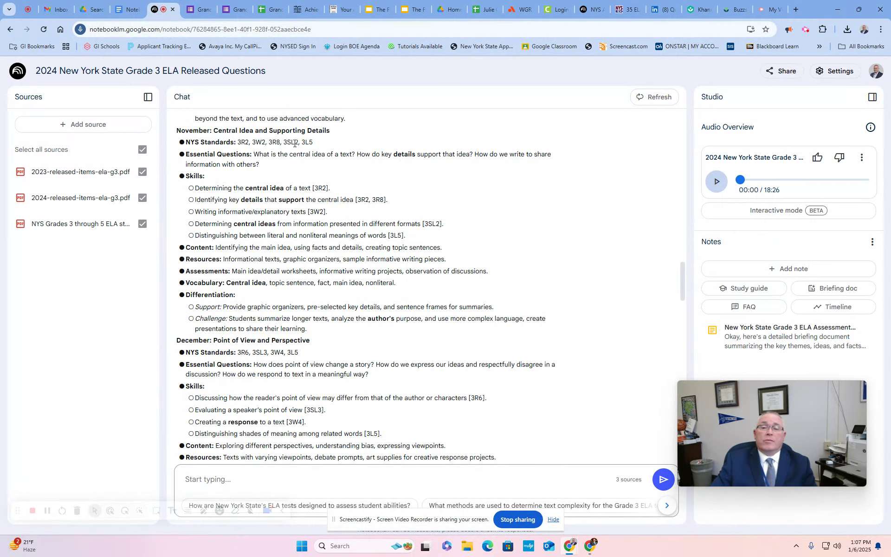
{"action": "left_click_drag", "start_coordinate": [327, 144], "coordinate": [237, 144]}
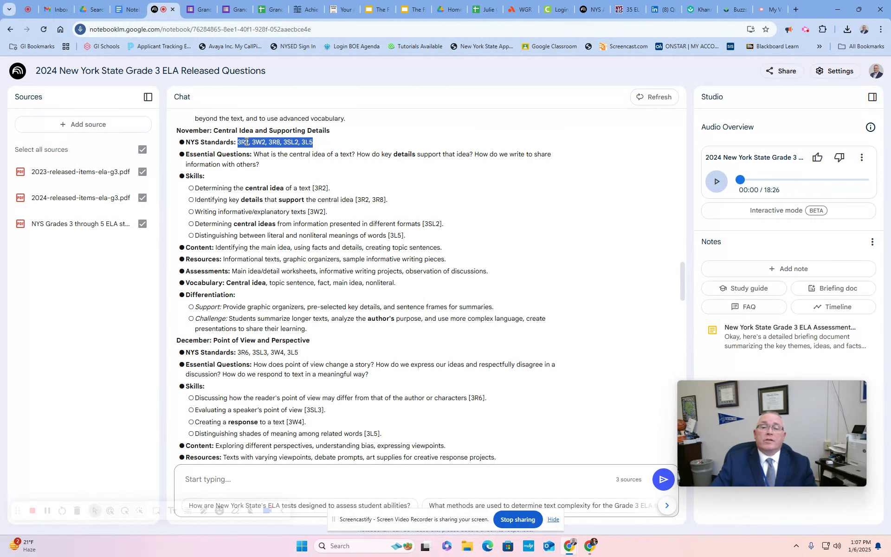
Go back to the curriculum map request and compare it with the September and October units, returning to November.
{"action": "scroll", "coordinate": [291, 202], "scroll_direction": "up", "scroll_amount": 8}
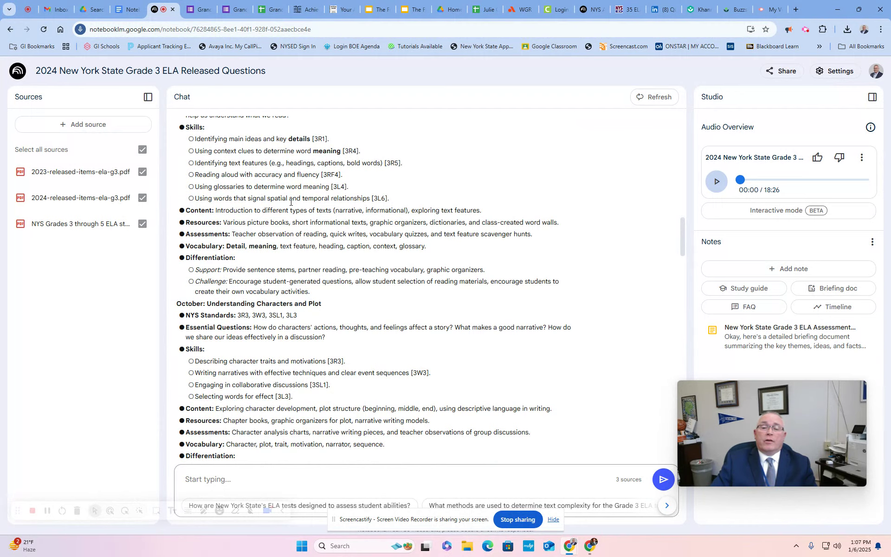
{"action": "scroll", "coordinate": [291, 203], "scroll_direction": "up", "scroll_amount": 6}
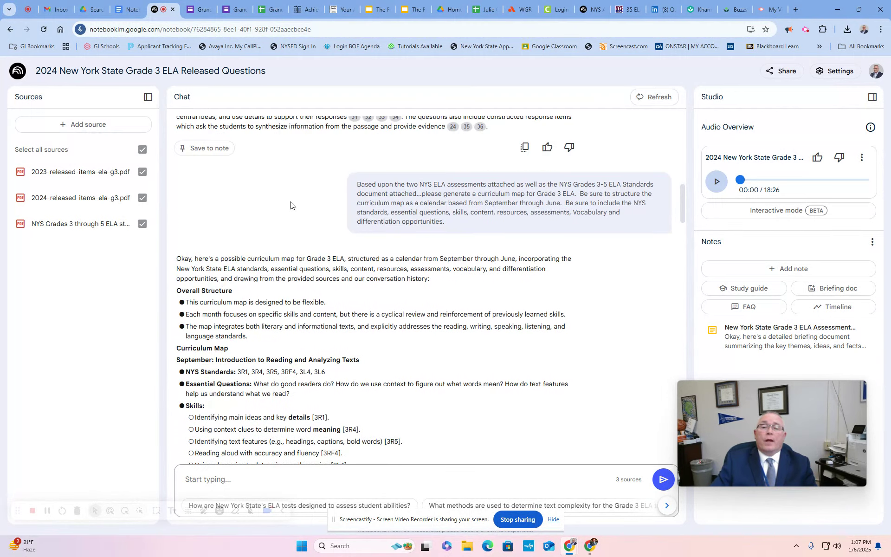
{"action": "scroll", "coordinate": [290, 205], "scroll_direction": "down", "scroll_amount": 3}
{"action": "scroll", "coordinate": [291, 203], "scroll_direction": "down", "scroll_amount": 6}
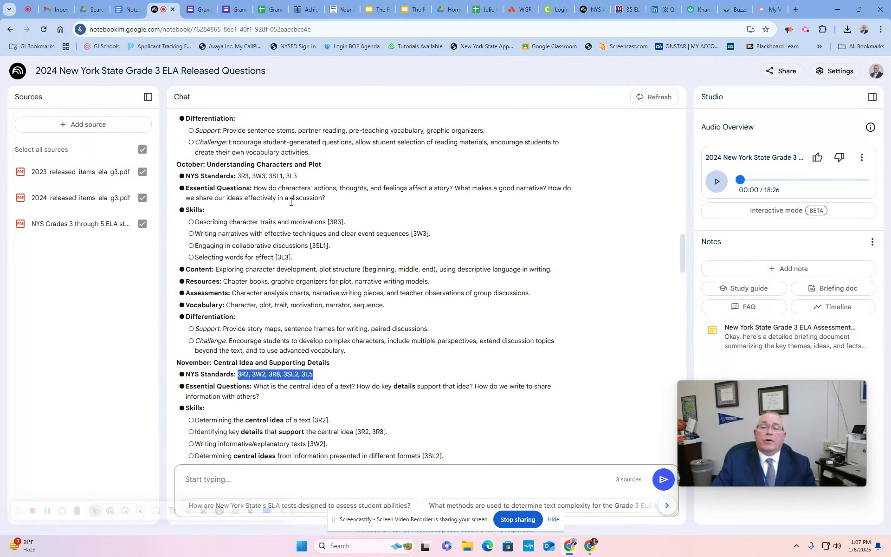
{"action": "scroll", "coordinate": [291, 202], "scroll_direction": "down", "scroll_amount": 4}
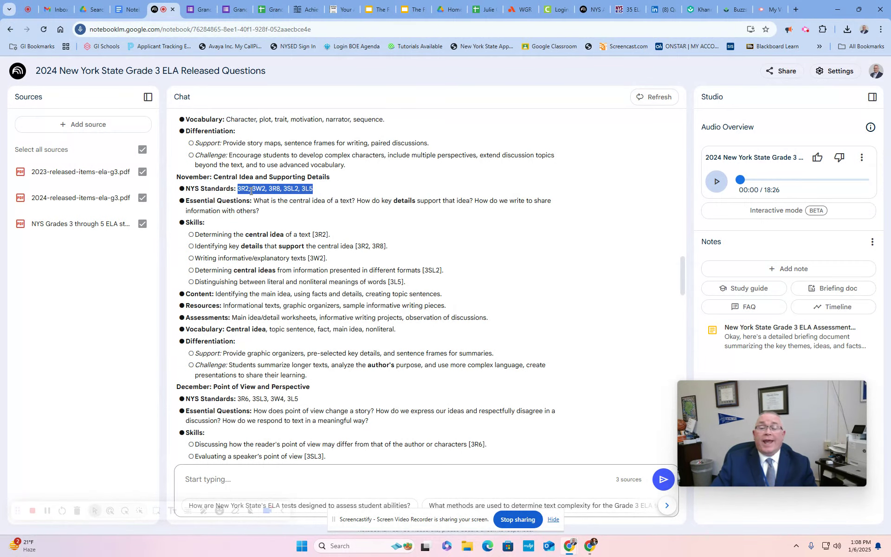
Examine November's NYS standards, essential questions and skills, continuing to the December unit on point of view and perspective.
{"action": "left_click", "coordinate": [266, 195]}
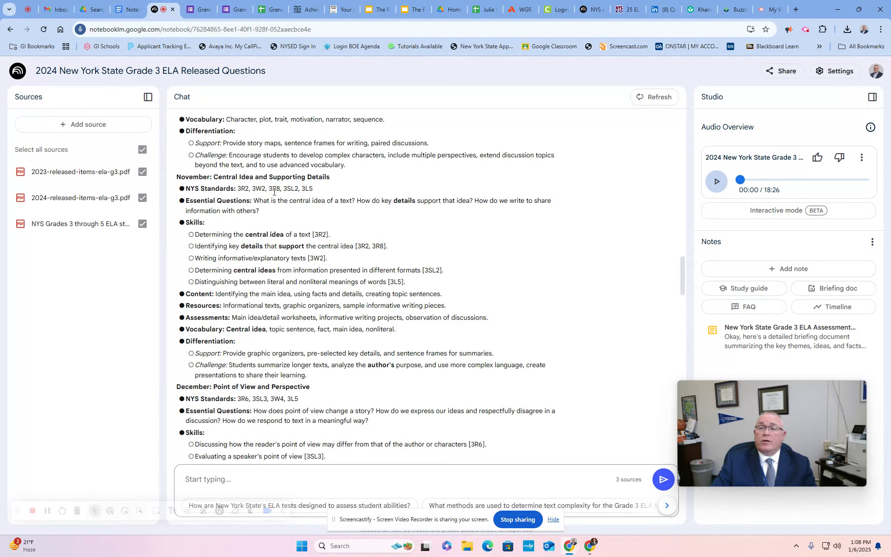
{"action": "scroll", "coordinate": [295, 208], "scroll_direction": "down", "scroll_amount": 2}
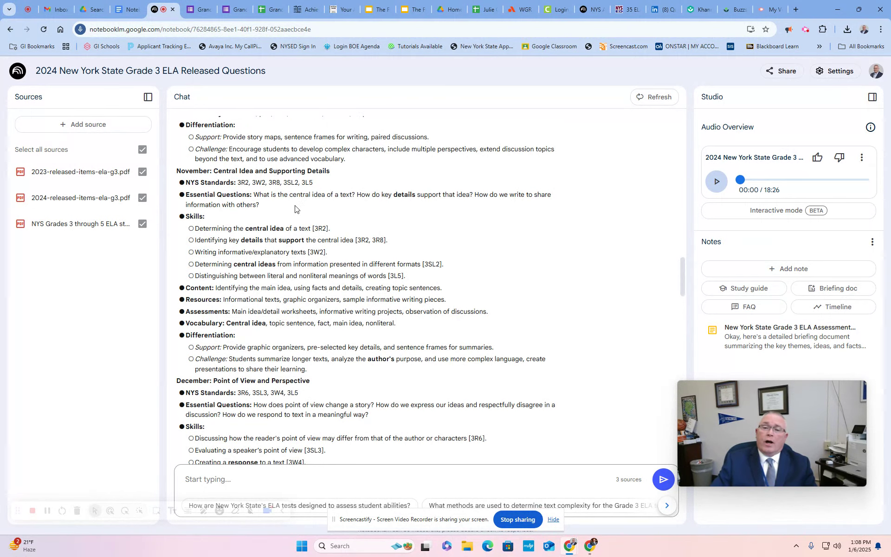
{"action": "scroll", "coordinate": [295, 208], "scroll_direction": "up", "scroll_amount": 2}
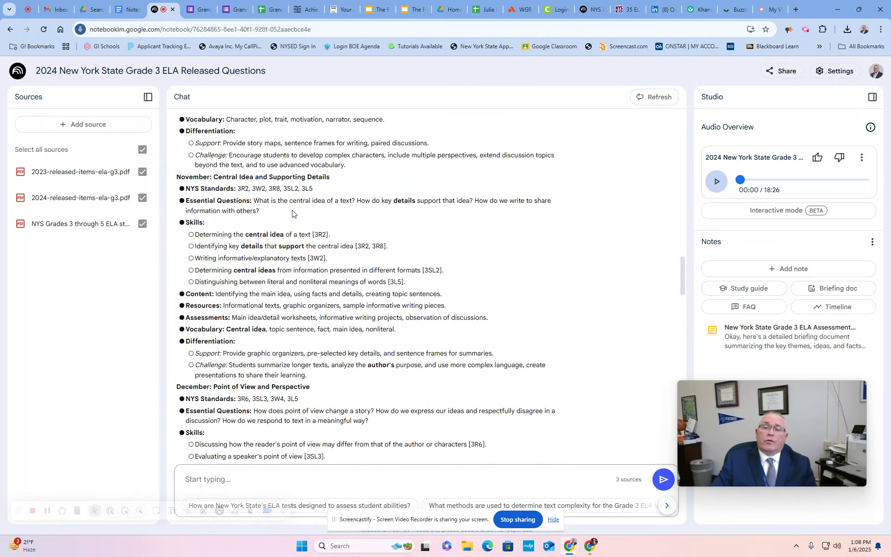
{"action": "double_click", "coordinate": [250, 190]}
{"action": "scroll", "coordinate": [329, 260], "scroll_direction": "down", "scroll_amount": 2}
{"action": "scroll", "coordinate": [328, 260], "scroll_direction": "down", "scroll_amount": 5}
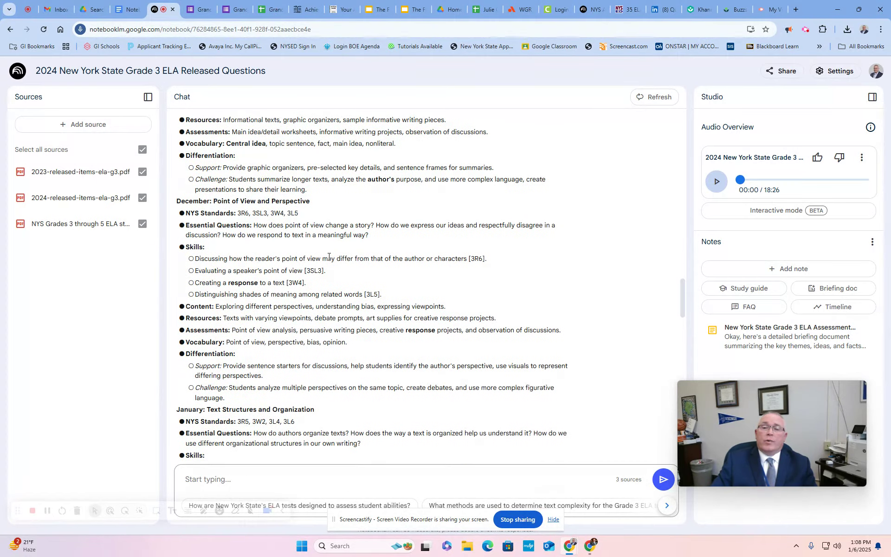
Skim the January through May units of the curriculum map, and return to the academic vocabulary request earlier in the chat.
{"action": "scroll", "coordinate": [325, 261], "scroll_direction": "down", "scroll_amount": 4}
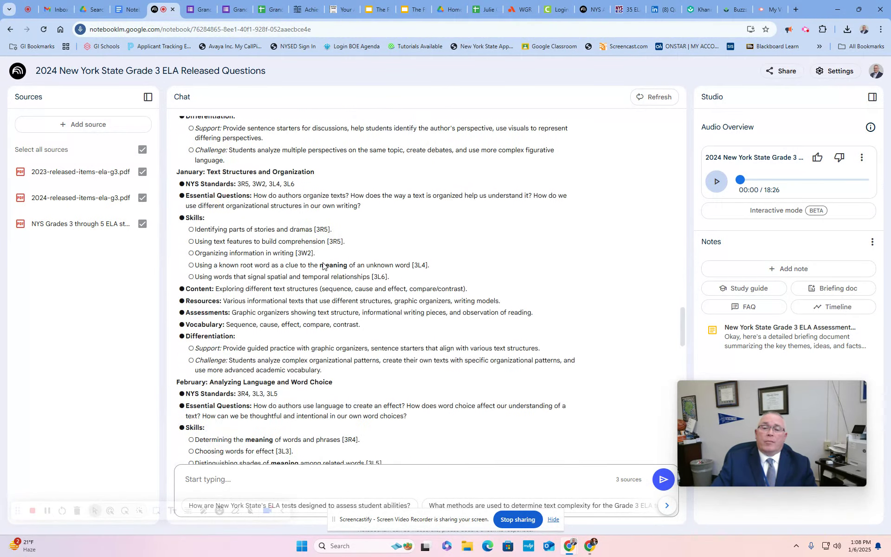
{"action": "scroll", "coordinate": [324, 262], "scroll_direction": "down", "scroll_amount": 5}
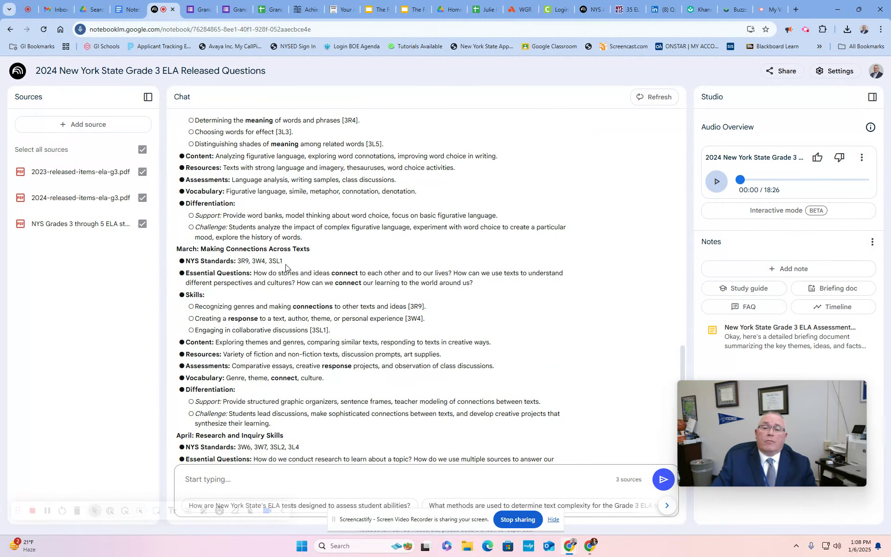
{"action": "scroll", "coordinate": [286, 265], "scroll_direction": "down", "scroll_amount": 4}
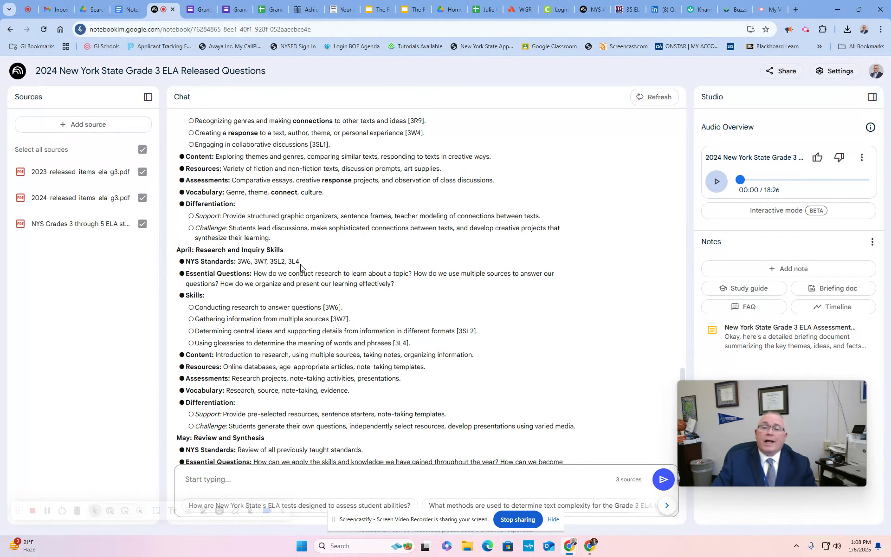
{"action": "scroll", "coordinate": [297, 266], "scroll_direction": "down", "scroll_amount": 3}
{"action": "scroll", "coordinate": [300, 267], "scroll_direction": "up", "scroll_amount": 18}
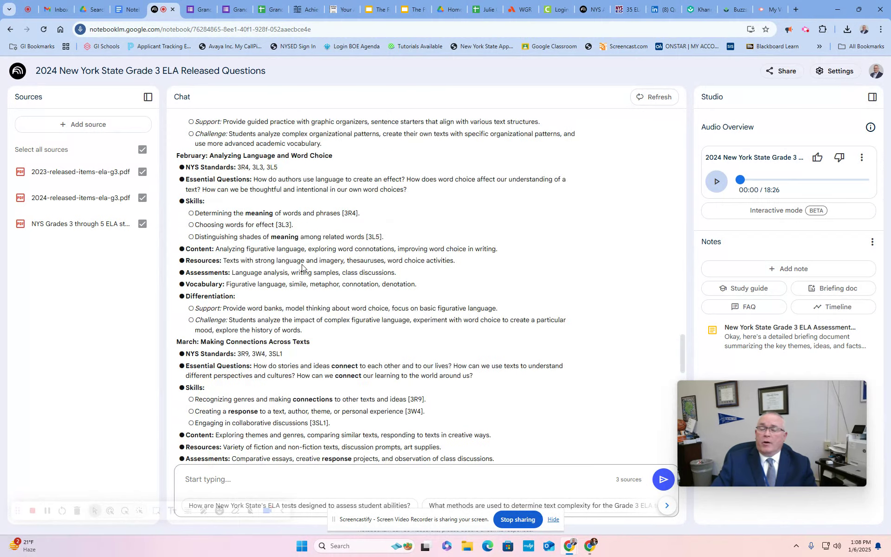
{"action": "scroll", "coordinate": [302, 266], "scroll_direction": "up", "scroll_amount": 20}
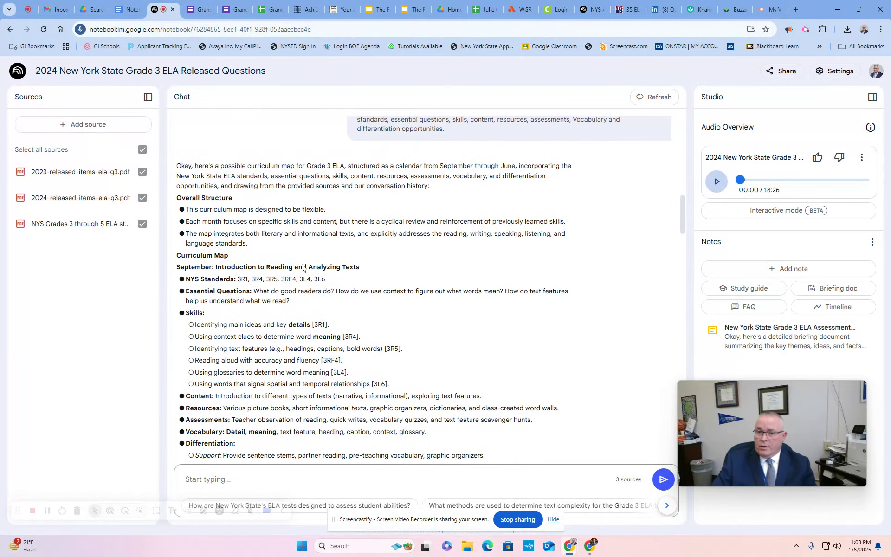
{"action": "scroll", "coordinate": [491, 263], "scroll_direction": "up", "scroll_amount": 7}
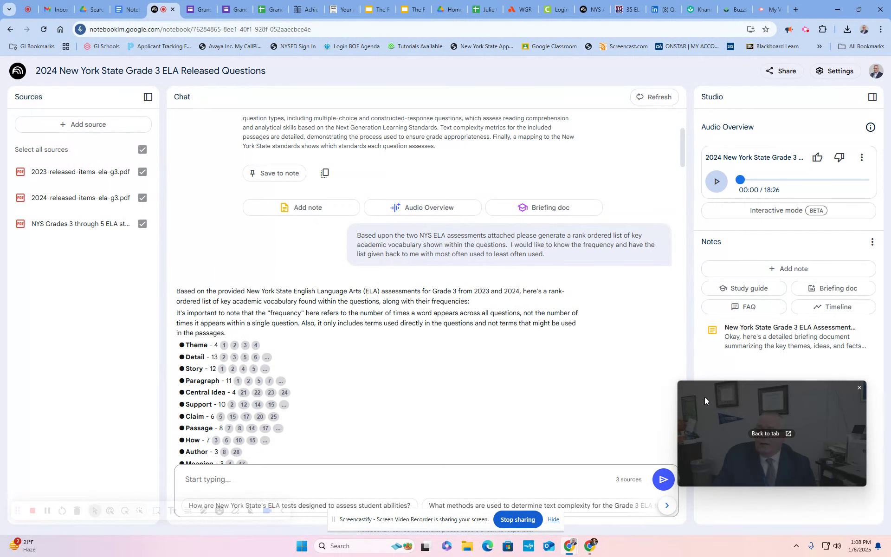
Listen to the audio overview from the start, skip ahead to about 07:42, and pause it after a short sample.
{"action": "left_click_drag", "start_coordinate": [776, 396], "coordinate": [528, 215]}
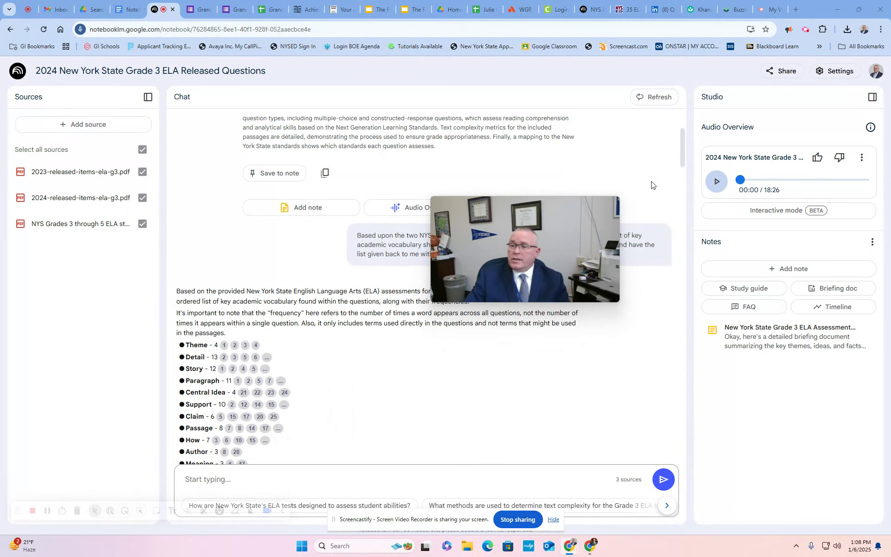
{"action": "left_click", "coordinate": [716, 182]}
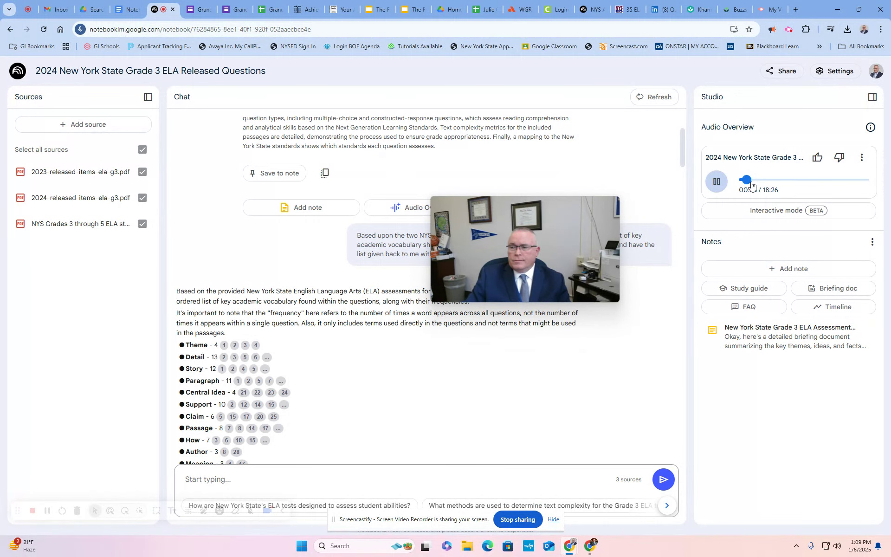
{"action": "left_click", "coordinate": [718, 183]}
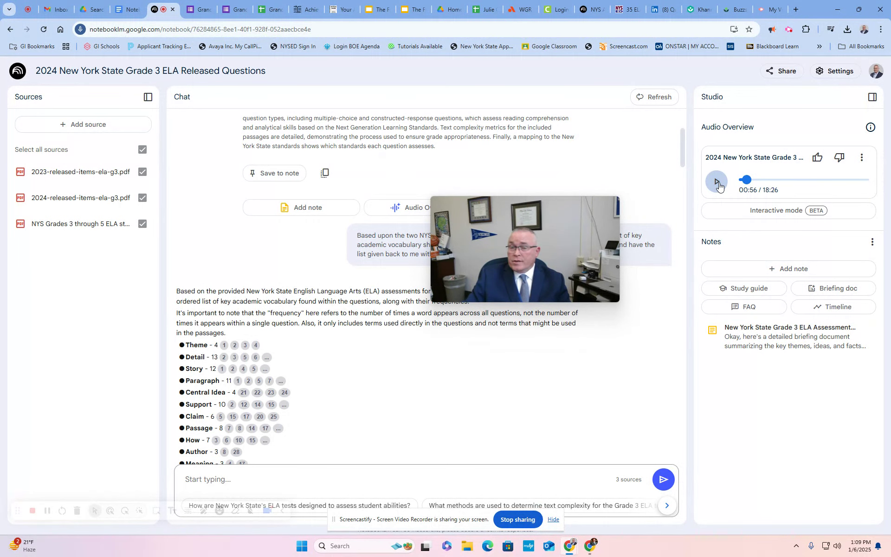
{"action": "left_click", "coordinate": [718, 182]}
{"action": "left_click", "coordinate": [795, 181]}
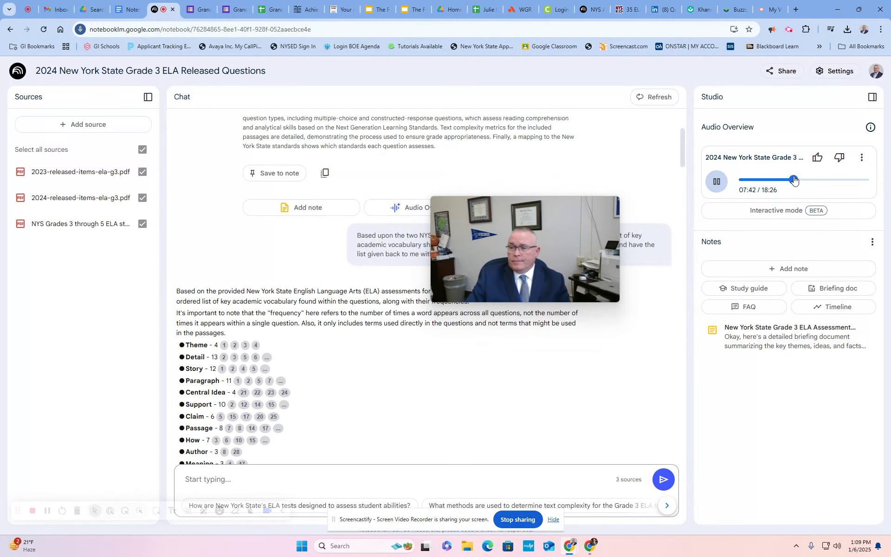
{"action": "left_click", "coordinate": [716, 182]}
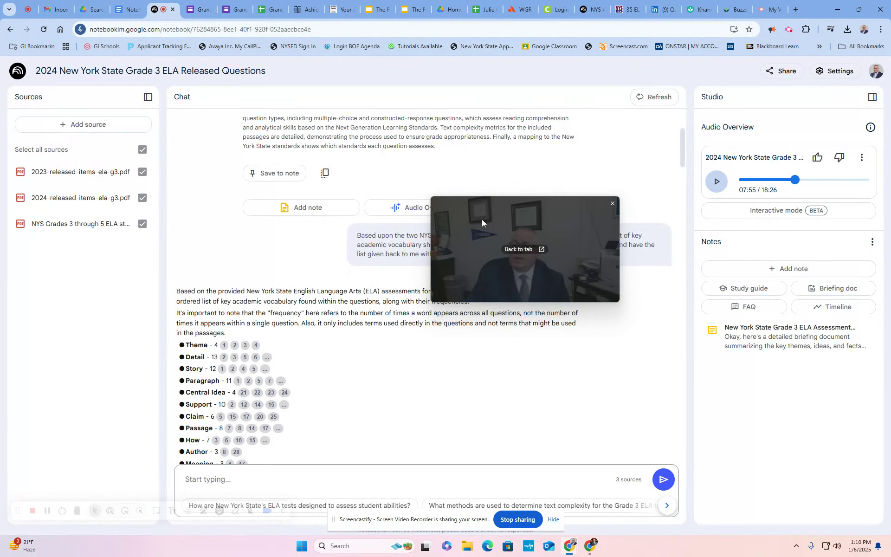
View the audio overview's options for changing playback speed, downloading and deleting, and dismiss them without choosing one.
{"action": "left_click", "coordinate": [863, 159]}
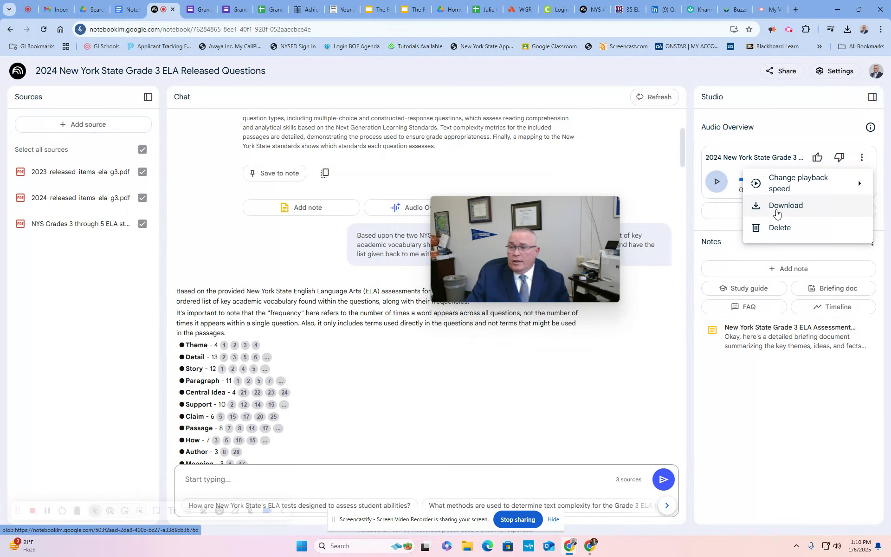
{"action": "left_click", "coordinate": [840, 398]}
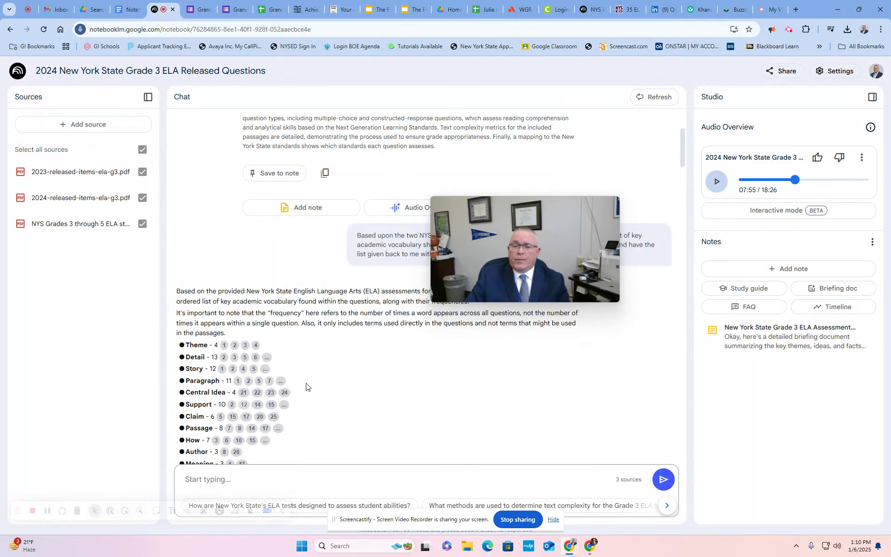
Skim the curriculum map again, and view the saved New York State Grade 3 ELA Assessment Review briefing note before closing it.
{"action": "scroll", "coordinate": [306, 386], "scroll_direction": "down", "scroll_amount": 7}
{"action": "scroll", "coordinate": [306, 386], "scroll_direction": "down", "scroll_amount": 20}
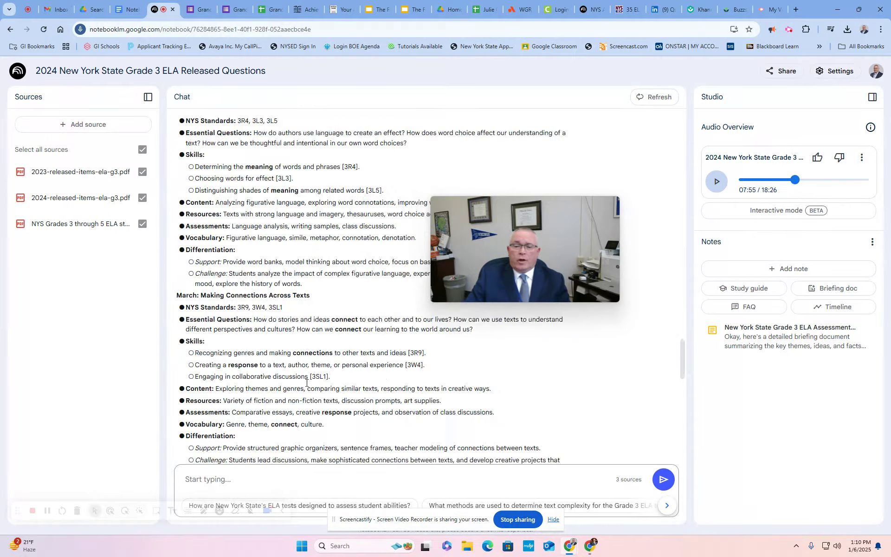
{"action": "scroll", "coordinate": [307, 383], "scroll_direction": "up", "scroll_amount": 20}
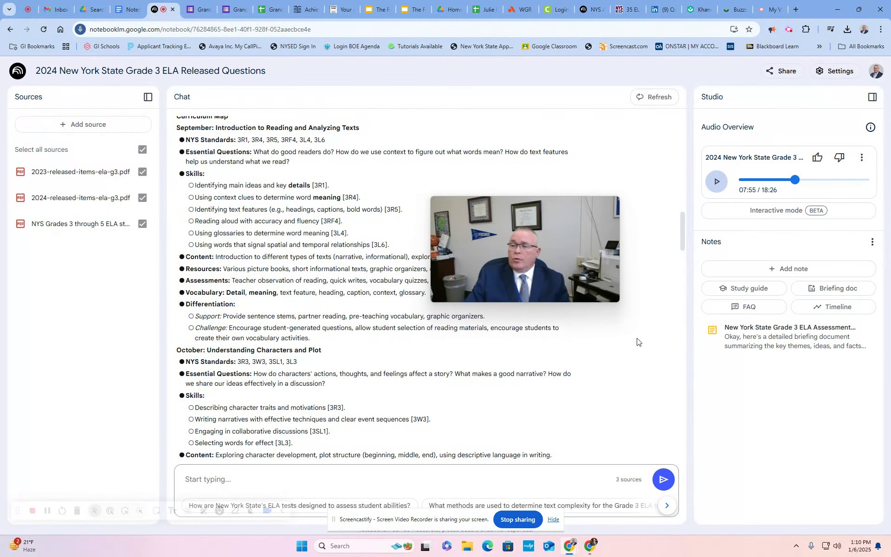
{"action": "left_click", "coordinate": [779, 330]}
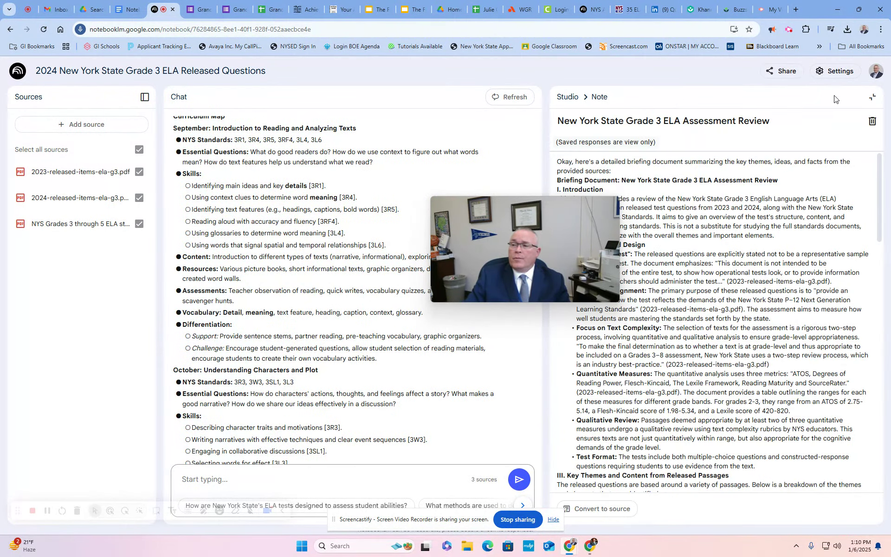
{"action": "left_click", "coordinate": [872, 96]}
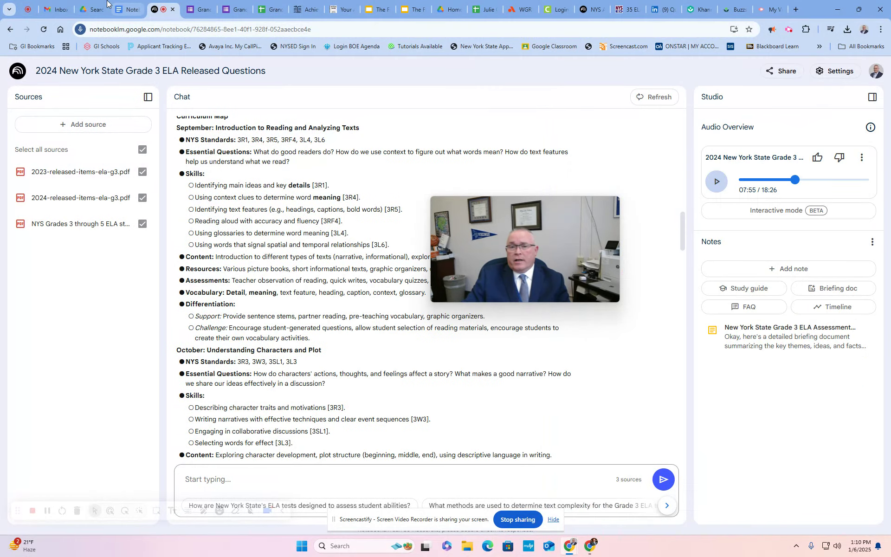
Switch to the Notebook LM prompts document to review the curriculum map and Bloom's Taxonomy prompts, and return to the NotebookLM notebook.
{"action": "left_click", "coordinate": [129, 10]}
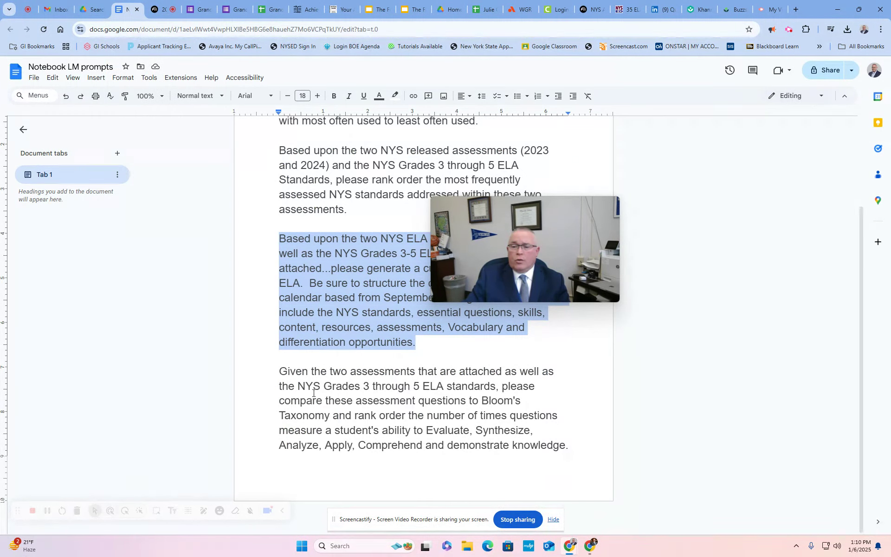
{"action": "left_click_drag", "start_coordinate": [492, 203], "coordinate": [706, 382]}
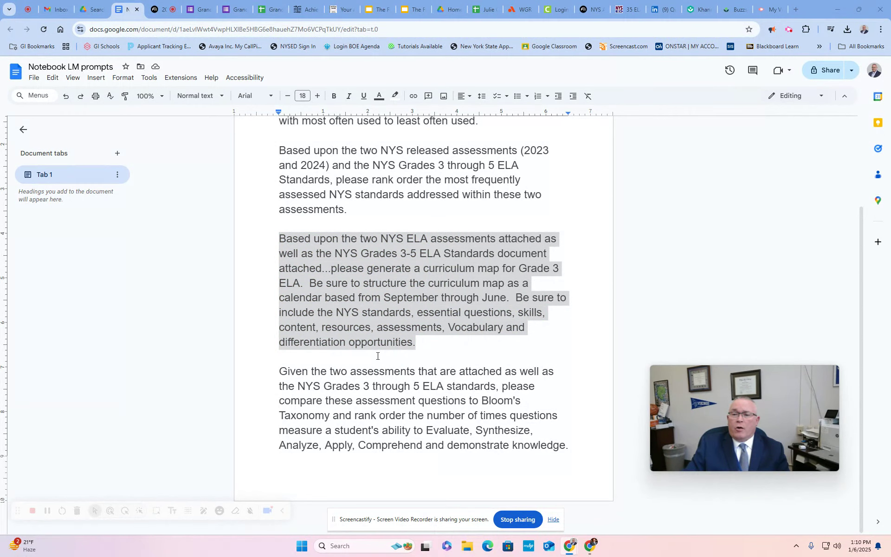
{"action": "left_click", "coordinate": [162, 11]}
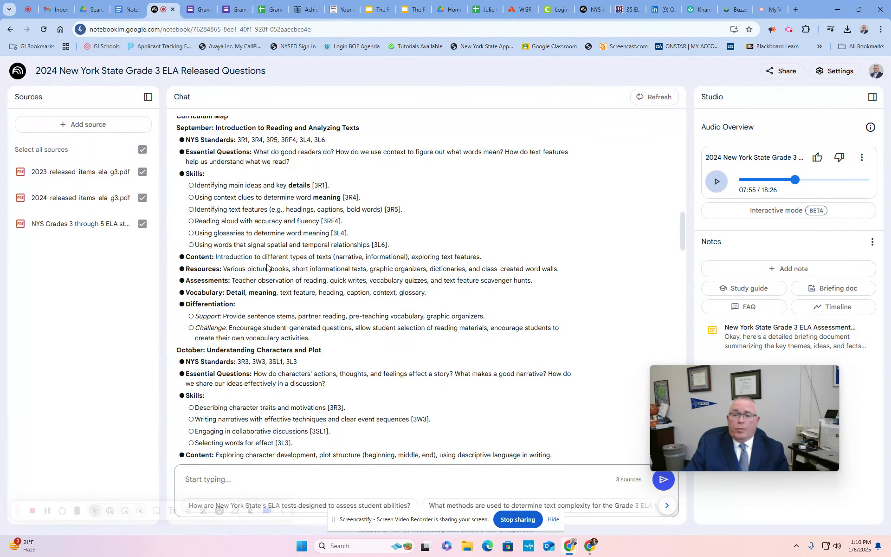
{"action": "scroll", "coordinate": [267, 265], "scroll_direction": "down", "scroll_amount": 15}
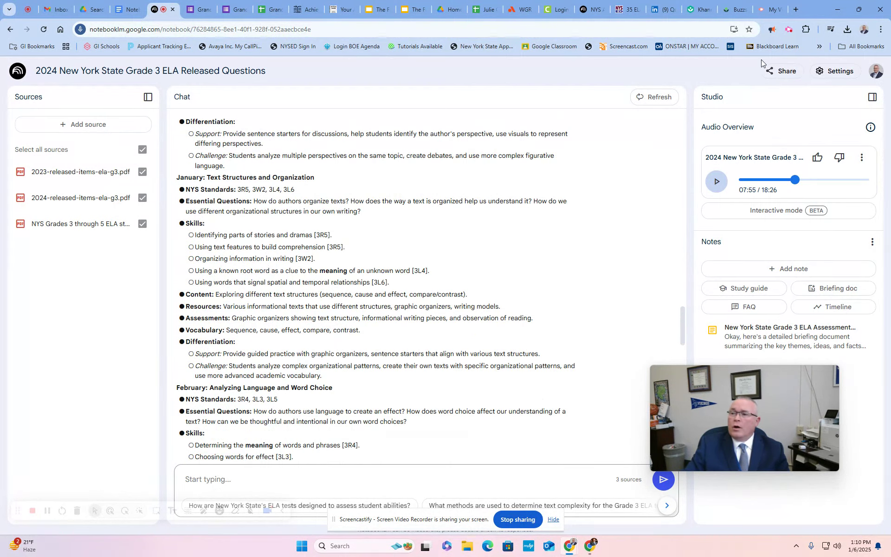
{"action": "left_click", "coordinate": [789, 30]}
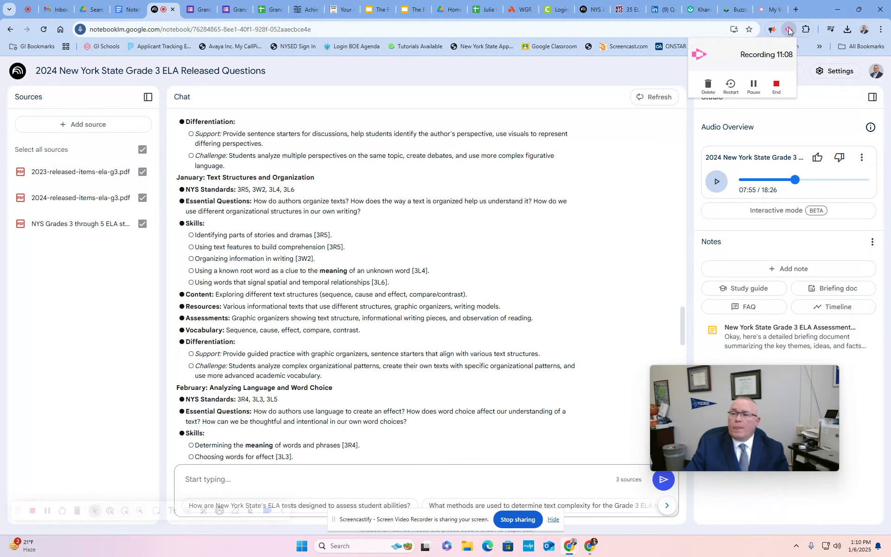